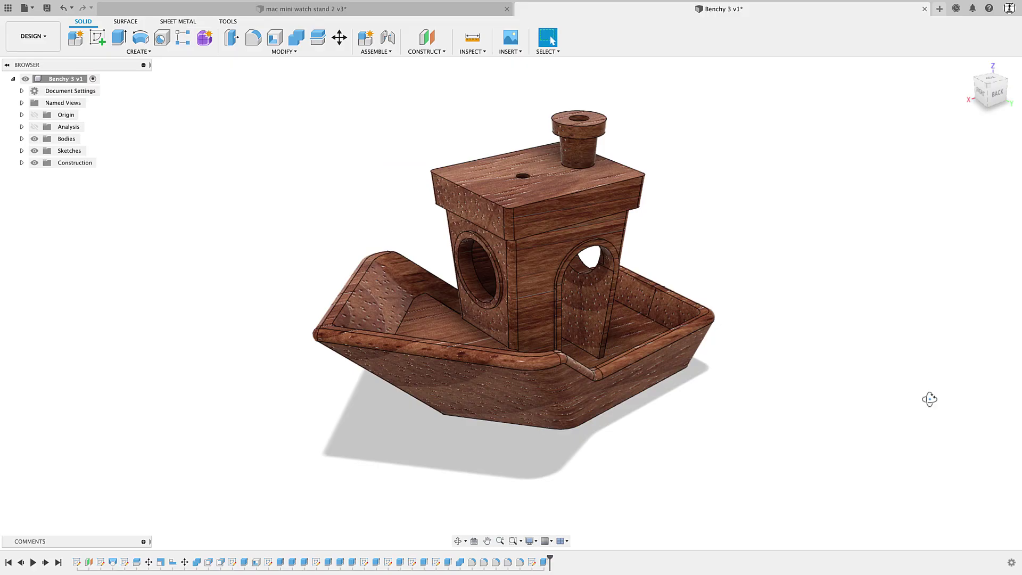
# Orbit the Benchy boat to another angle, then return to selection mode.
pyautogui.moveTo(931, 400); pyautogui.dragTo(256, 412)
pyautogui.press('Escape')
pyautogui.moveTo(880, 4)
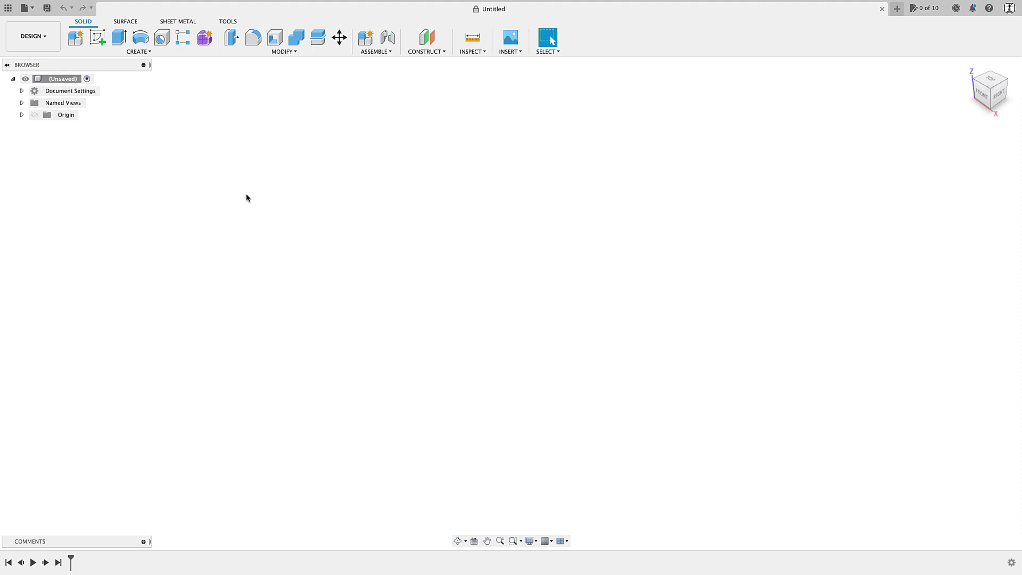
# Show the Data Panel, browse into Desktop Makes Course, then go back to ALL PROJECTS.
pyautogui.click(6, 10)
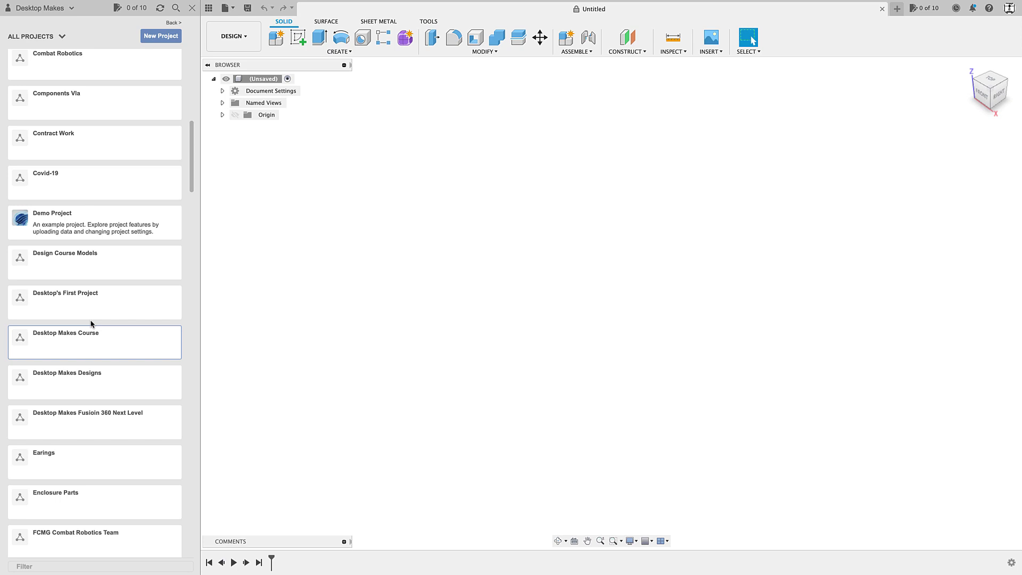
pyautogui.click(66, 343)
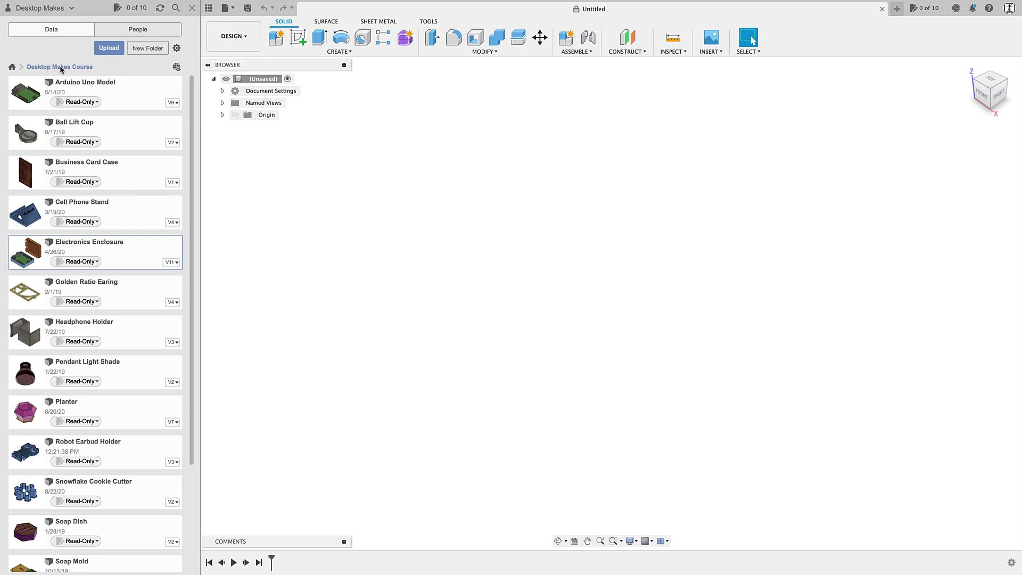
pyautogui.click(11, 68)
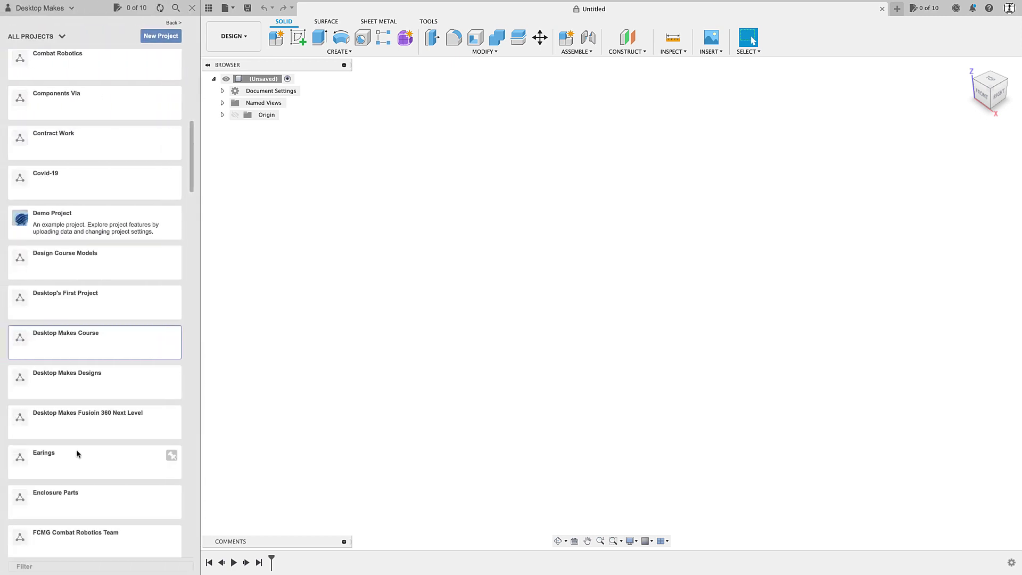
# Open the Desktop Makes Course project's files, glancing at the INSERT menu without choosing anything.
pyautogui.click(66, 349)
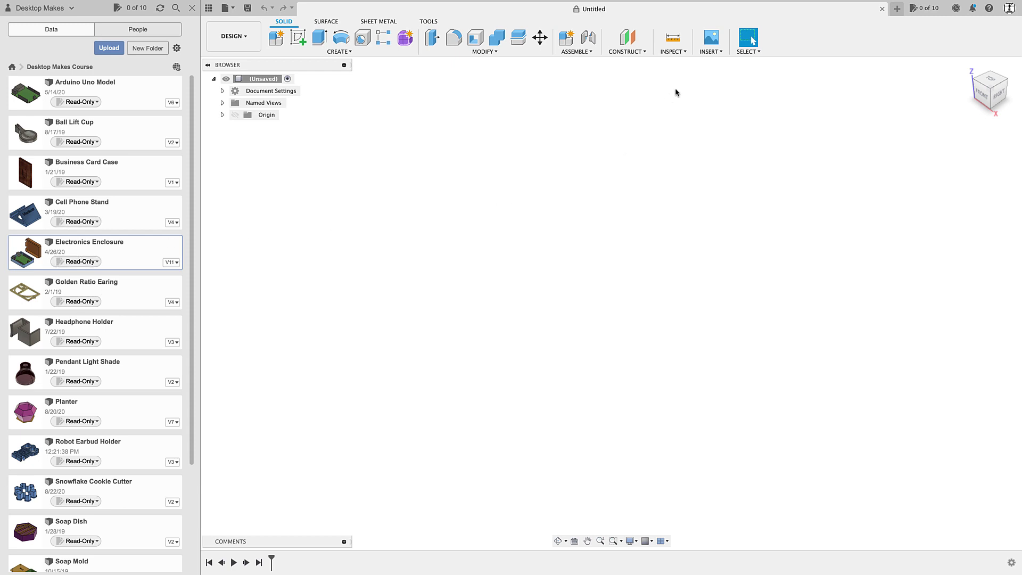
pyautogui.click(710, 57)
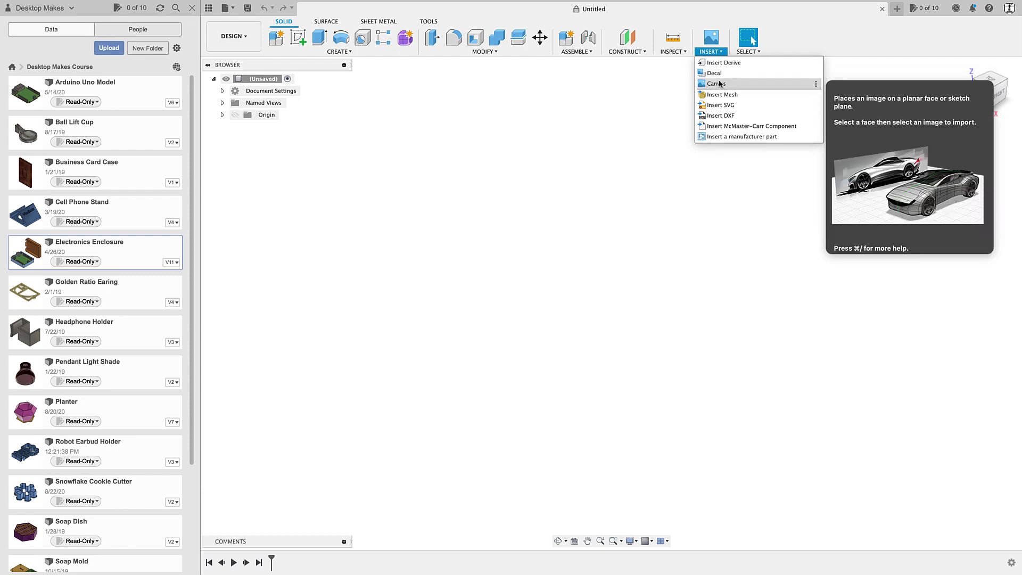
pyautogui.click(415, 213)
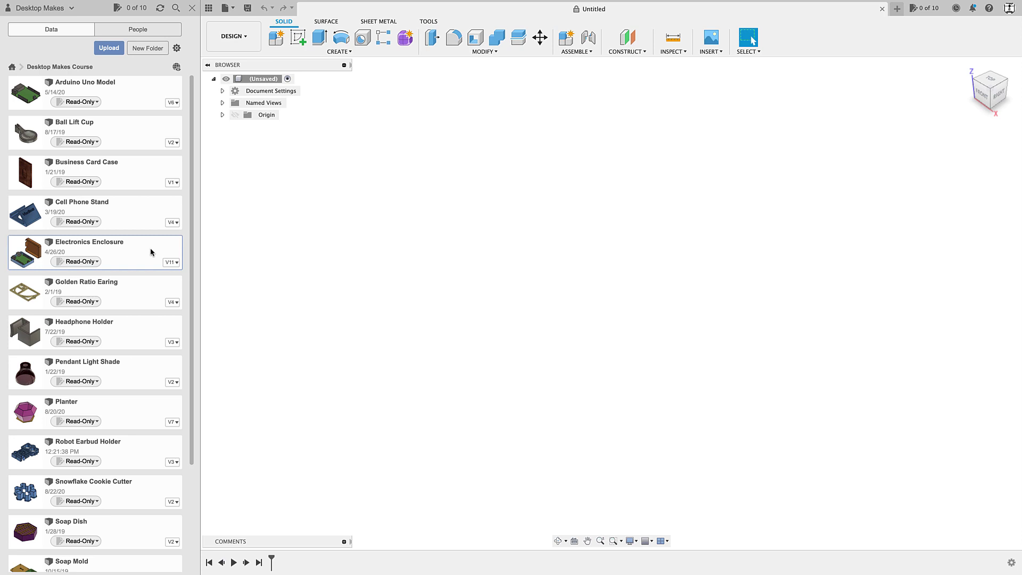
pyautogui.click(96, 261)
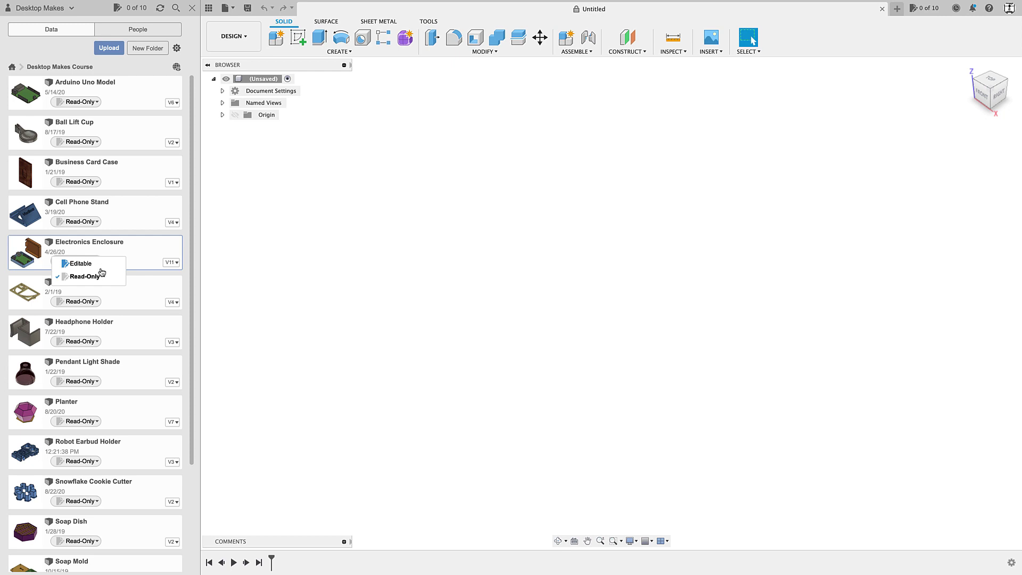
pyautogui.click(216, 187)
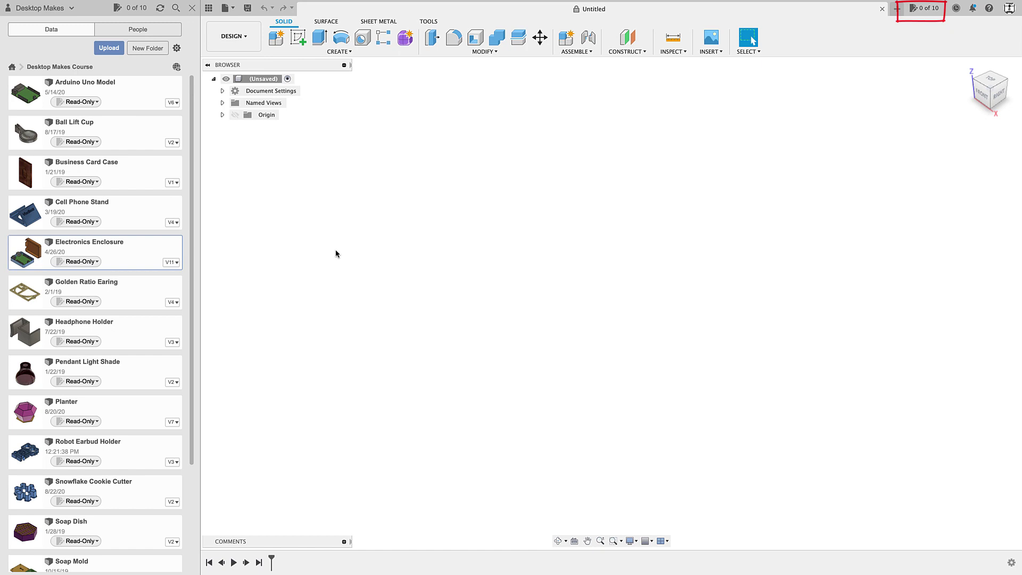
pyautogui.press('Up')
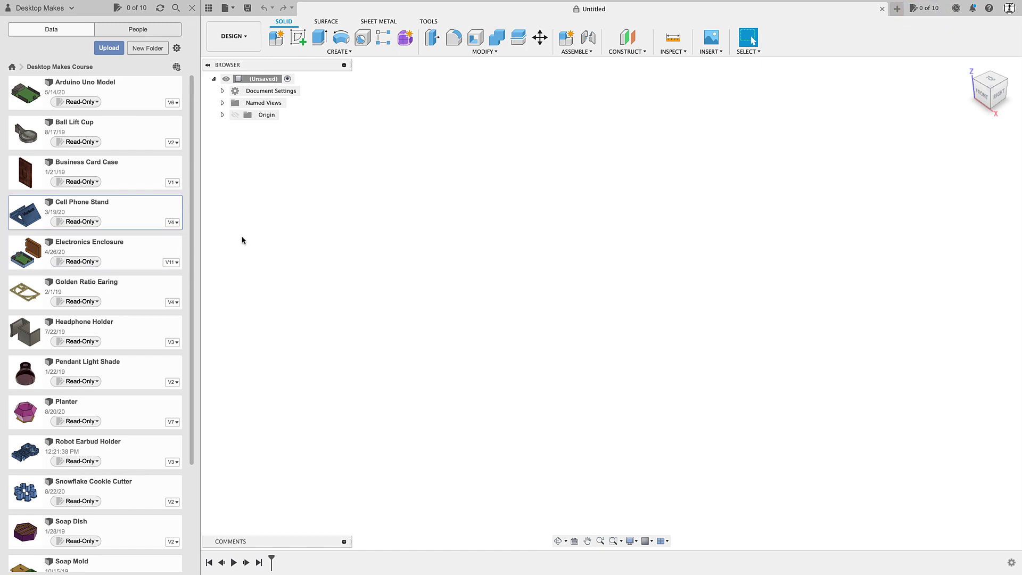
# Make Cell Phone Stand editable, open it, and orbit to view its round hole.
pyautogui.click(97, 222)
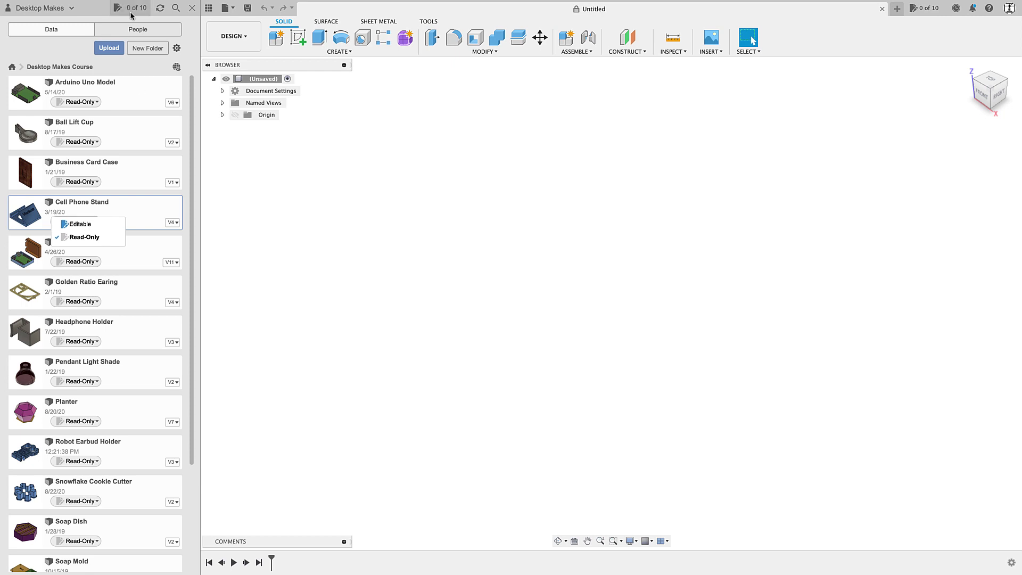
pyautogui.click(79, 223)
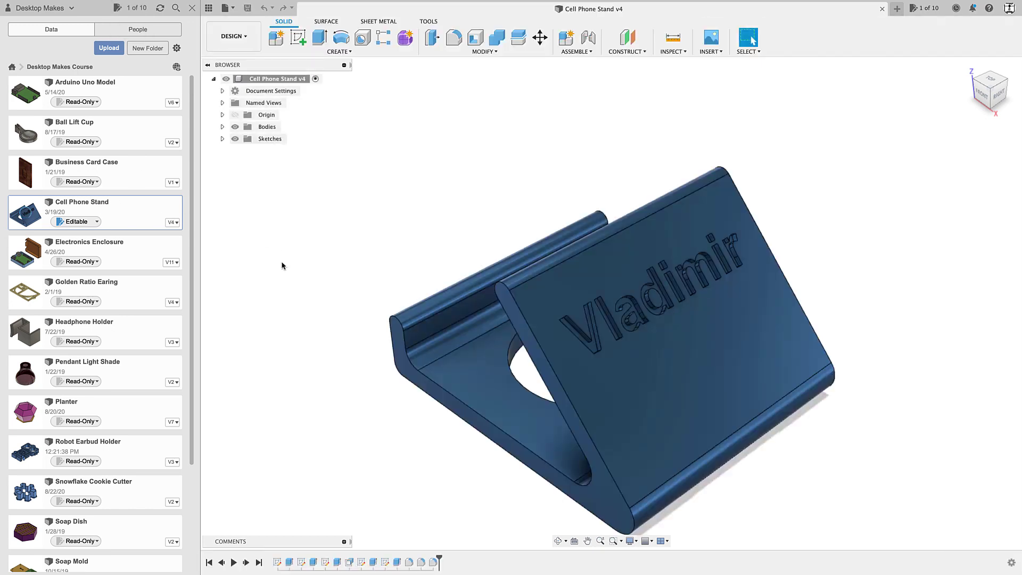
pyautogui.keyDown('shift'); pyautogui.moveTo(479, 346); pyautogui.dragTo(600, 365, button='middle'); pyautogui.keyUp('shift')
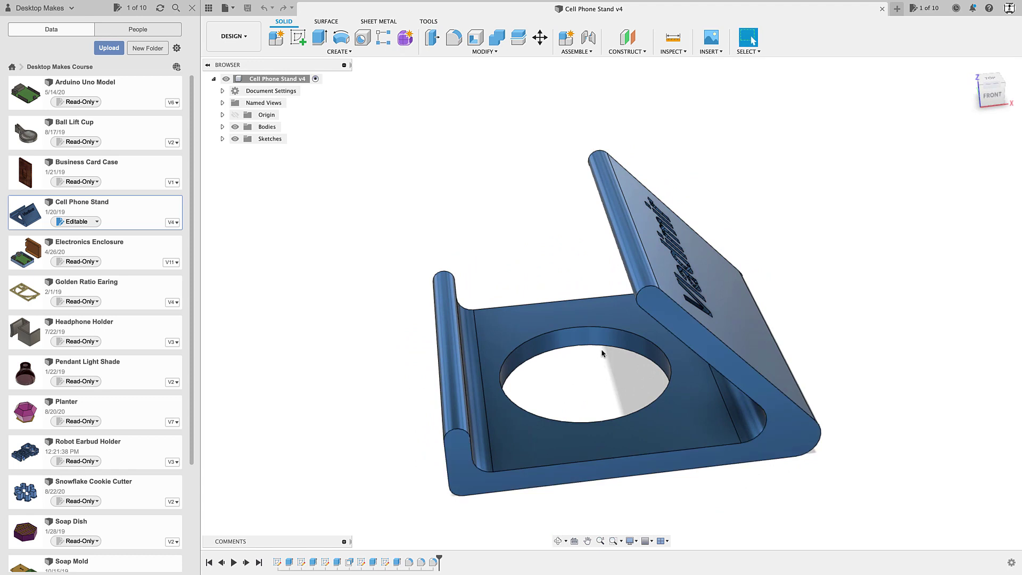
# Widen the round hole by -3 mm with Press Pull, then undo it.
pyautogui.press('q')
pyautogui.click(600, 341)
pyautogui.write('-3')
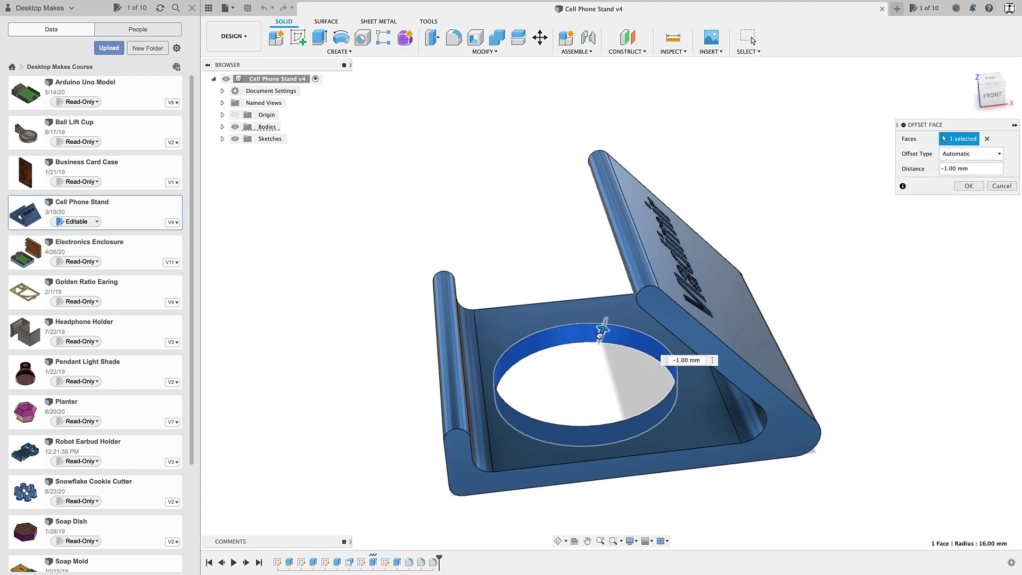
pyautogui.press('Return')
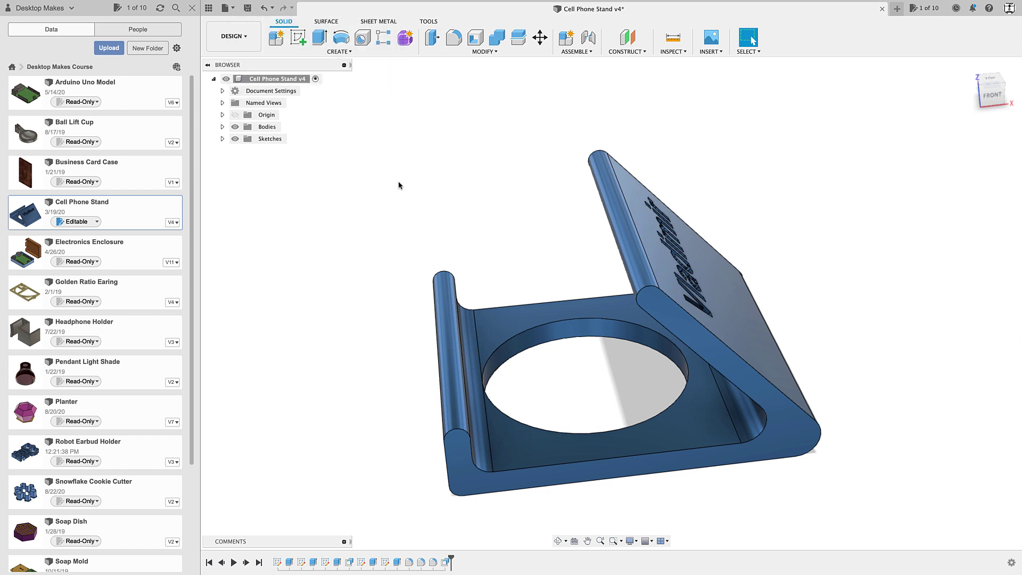
pyautogui.hotkey('ctrl', 'z')
# Close Cell Phone Stand and open the Sprial Rook Chess Piece design.
pyautogui.click(882, 9)
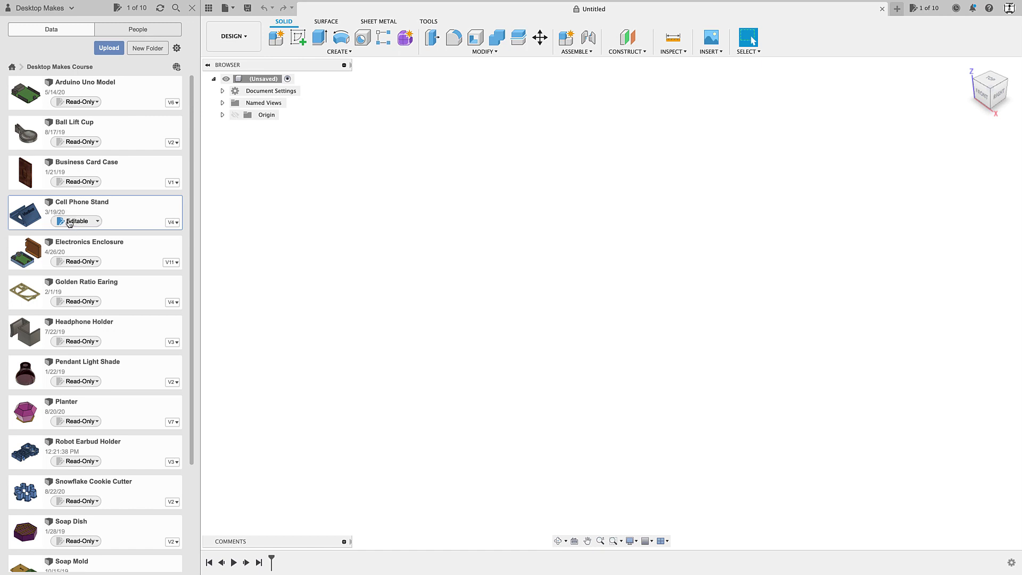
pyautogui.scroll(-5, 72, 229)
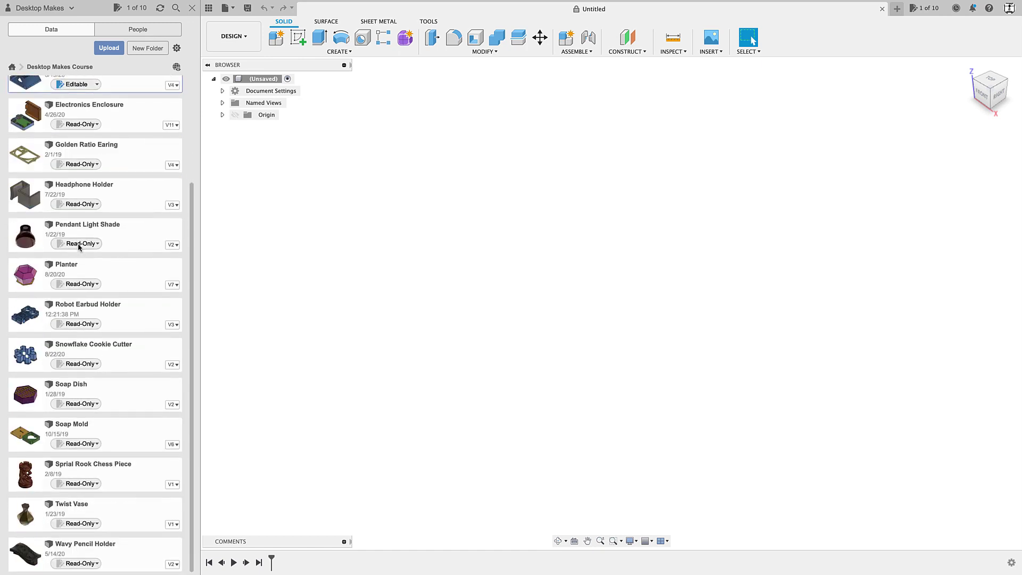
pyautogui.doubleClick(107, 471)
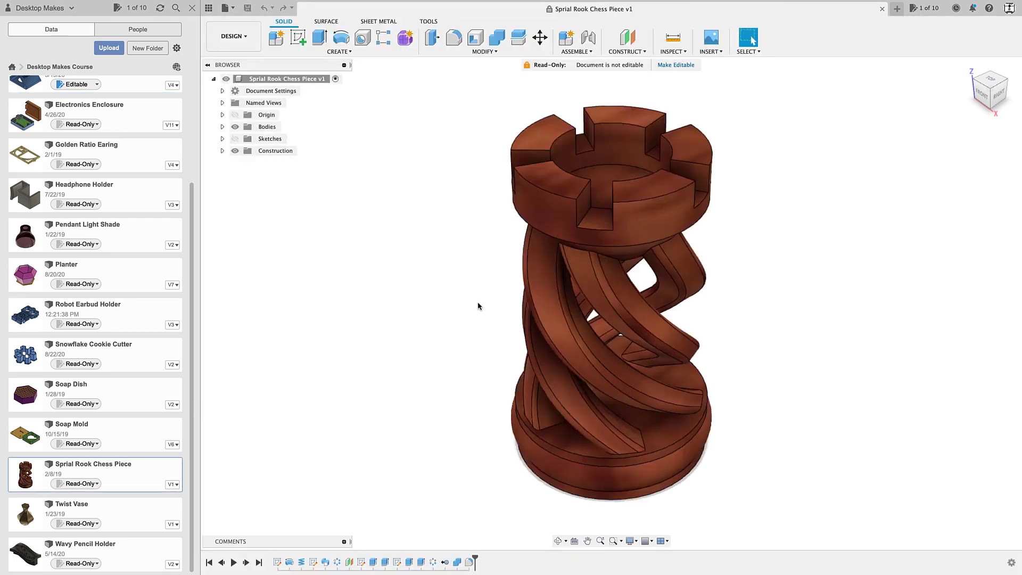
# Raise one merlon's top face with Press Pull and save the rook as version 2.
pyautogui.keyDown('shift'); pyautogui.moveTo(777, 322); pyautogui.dragTo(764, 277, button='middle'); pyautogui.keyUp('shift')
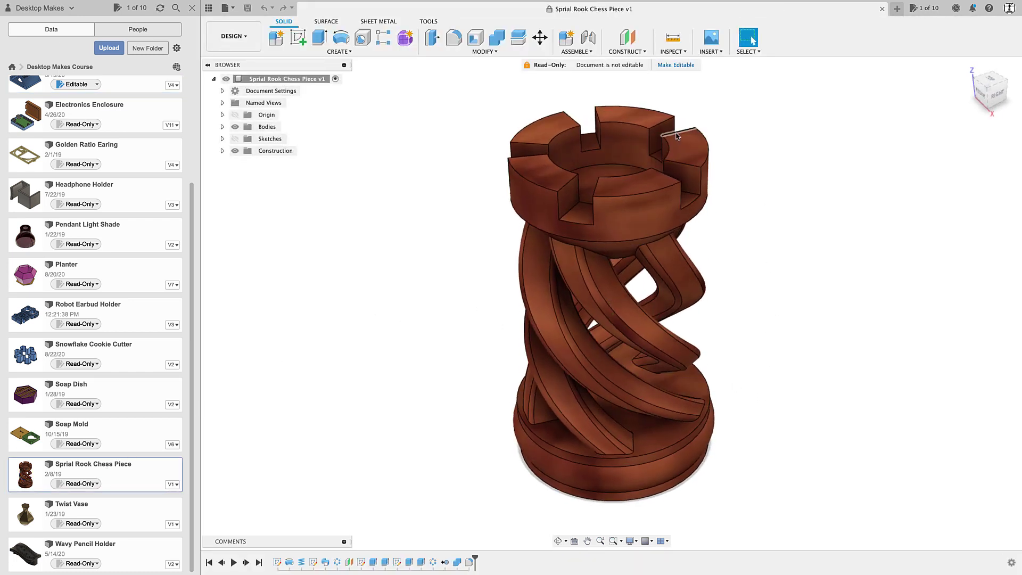
pyautogui.click(639, 114)
pyautogui.press('q')
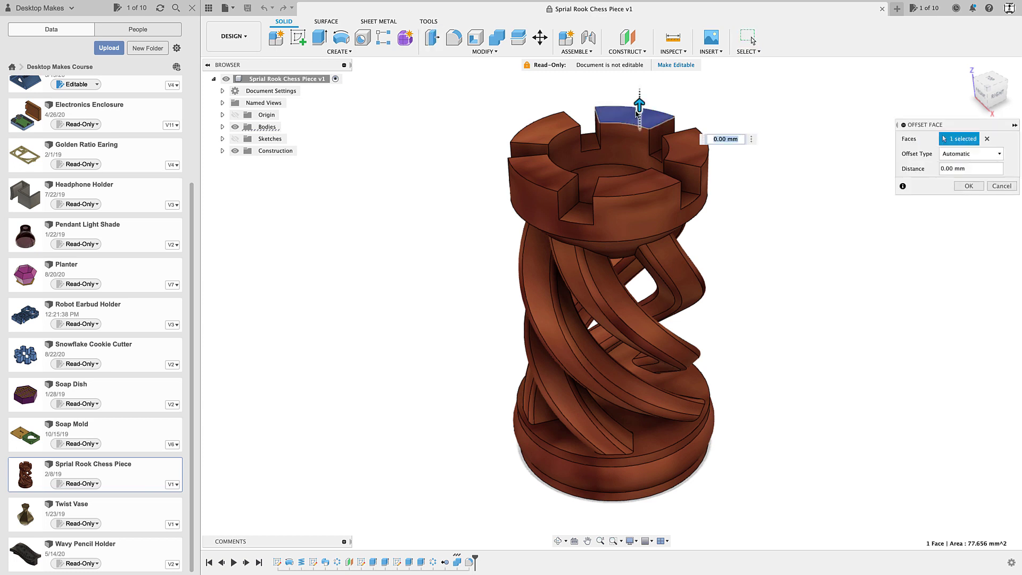
pyautogui.moveTo(637, 113); pyautogui.dragTo(637, 93)
pyautogui.click(969, 186)
pyautogui.moveTo(842, 195); pyautogui.dragTo(837, 211, button='middle')
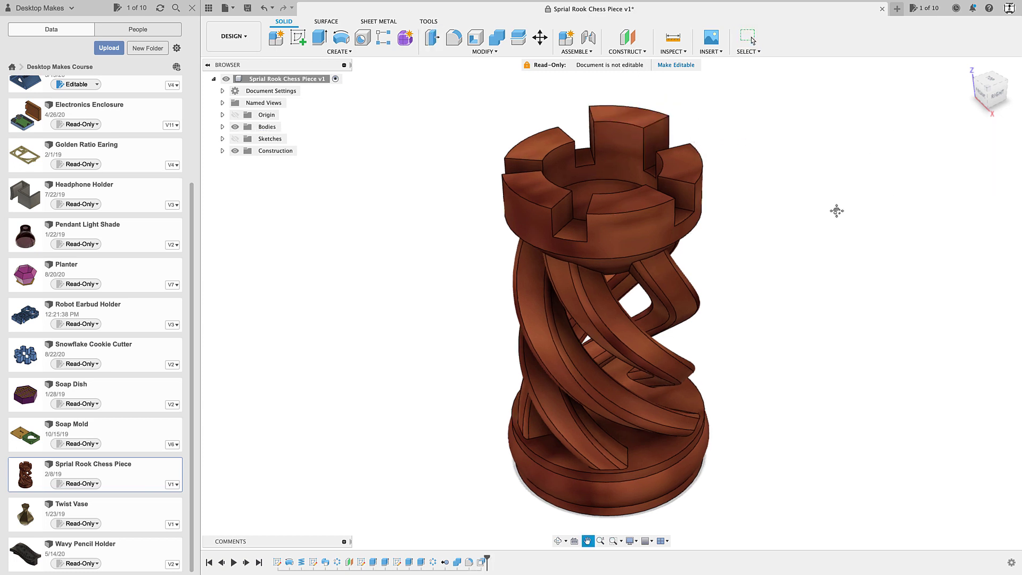
pyautogui.click(247, 8)
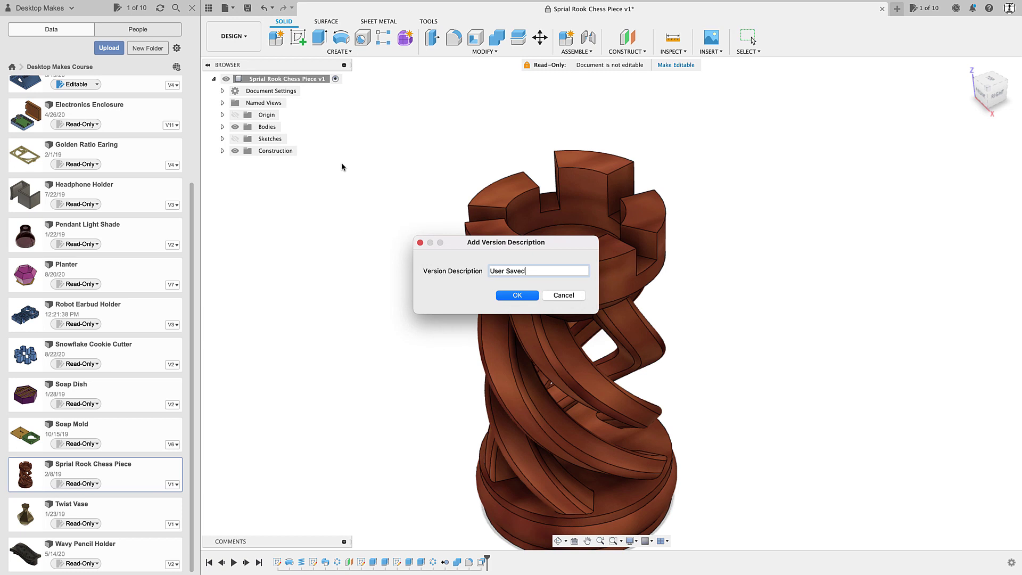
pyautogui.click(516, 294)
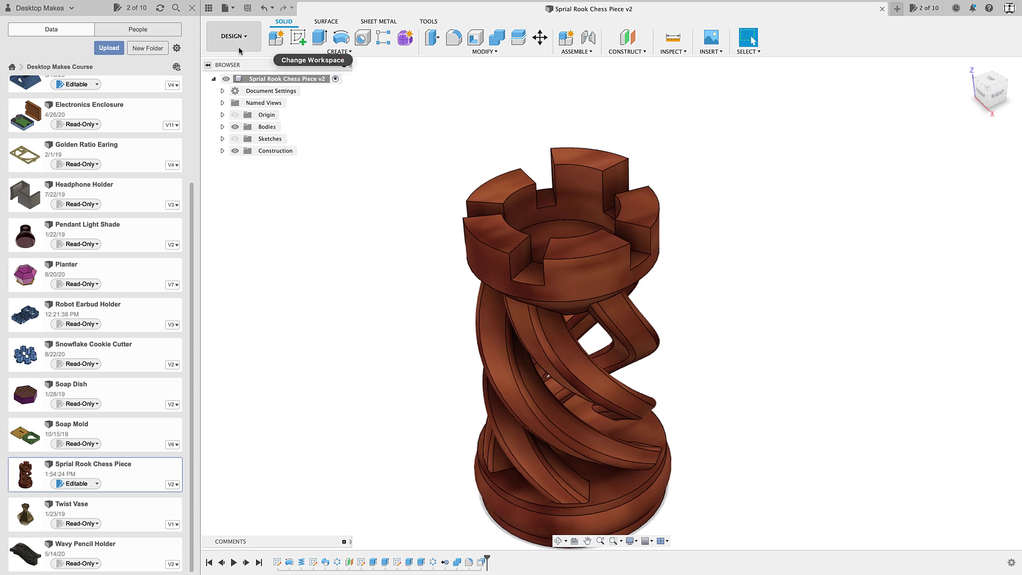
# In a new design, sketch a 35 by 28 mm rectangle from the origin.
pyautogui.click(897, 9)
pyautogui.click(298, 38)
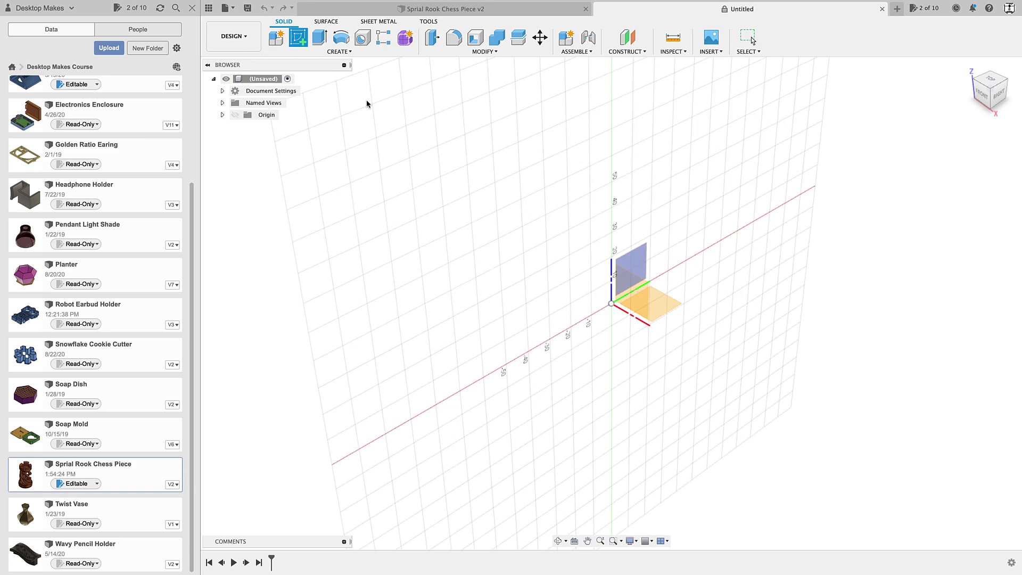
pyautogui.click(661, 299)
pyautogui.press('r')
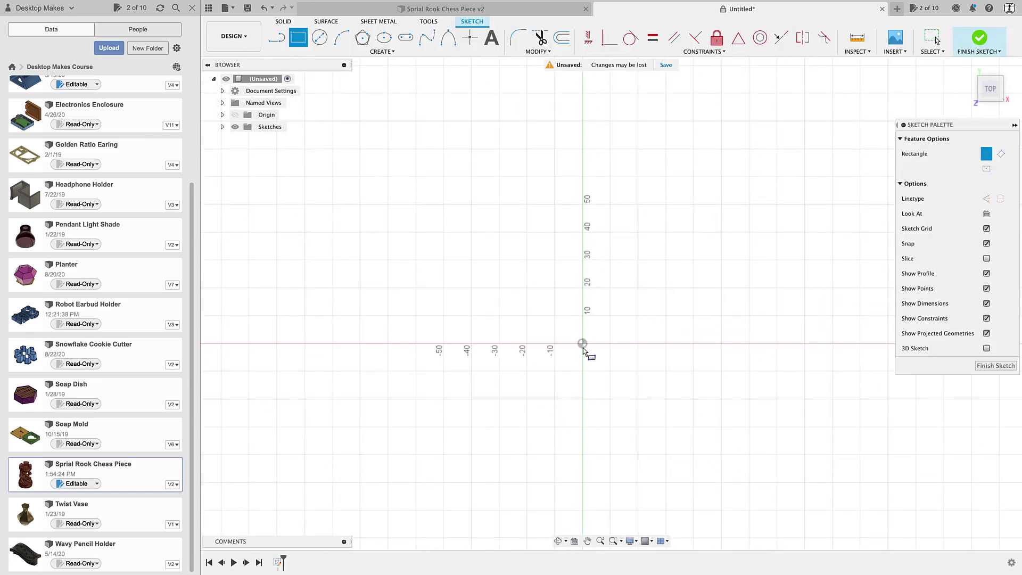
pyautogui.moveTo(583, 343); pyautogui.dragTo(680, 265)
# Extrude the rectangle 25 mm into a block and save the design as box.
pyautogui.press('e')
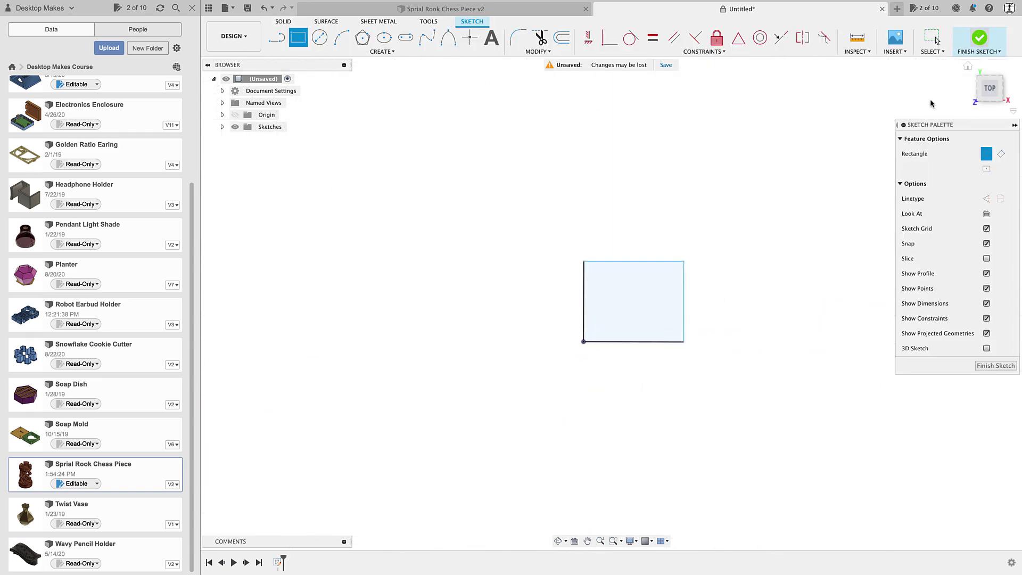
pyautogui.moveTo(670, 311); pyautogui.dragTo(675, 229)
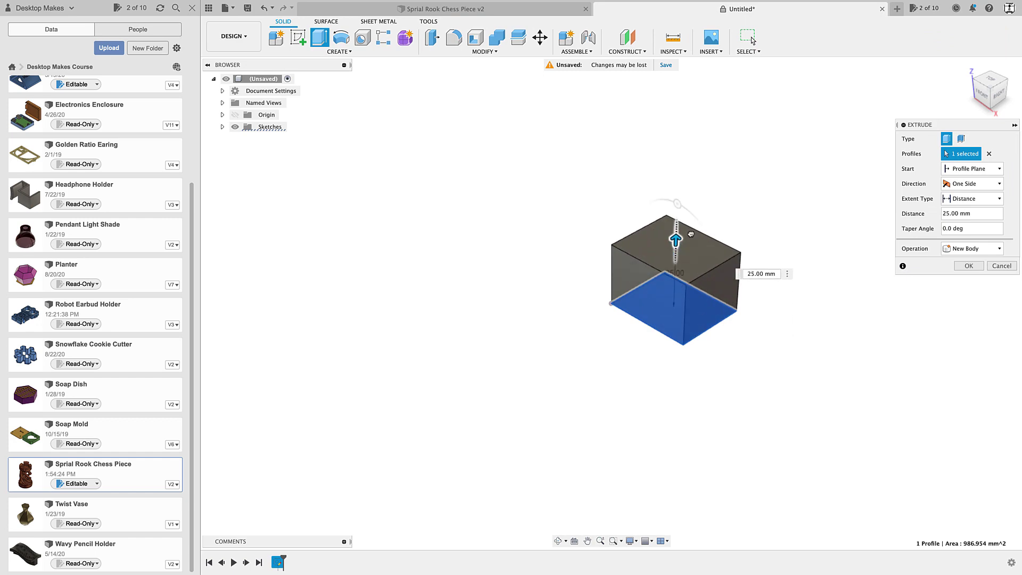
pyautogui.click(969, 266)
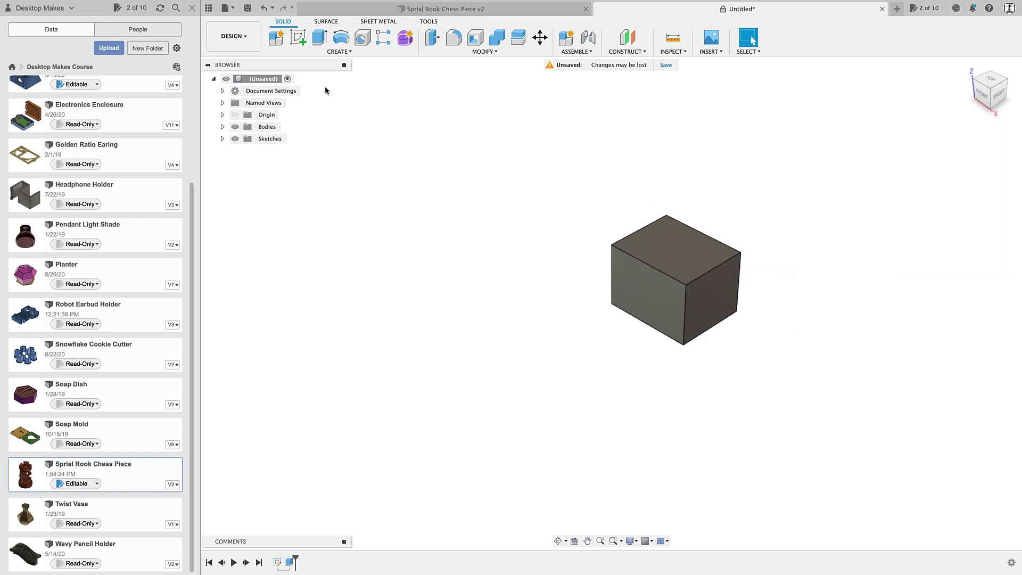
pyautogui.click(247, 9)
pyautogui.write('box')
pyautogui.press('Return')
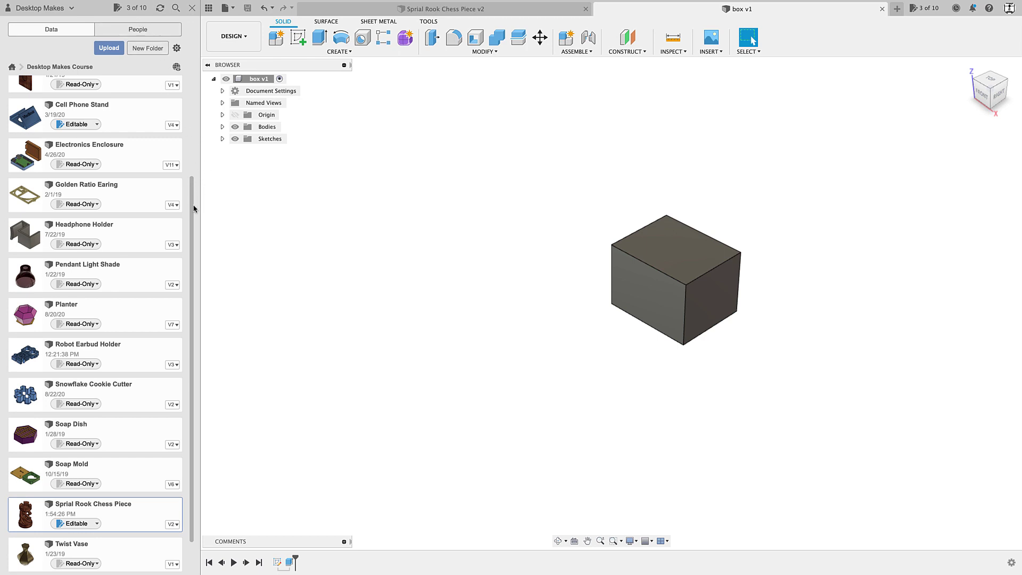
# Switch the box document from Editable to Read-Only in My Editable Documents.
pyautogui.scroll(5, 194, 208)
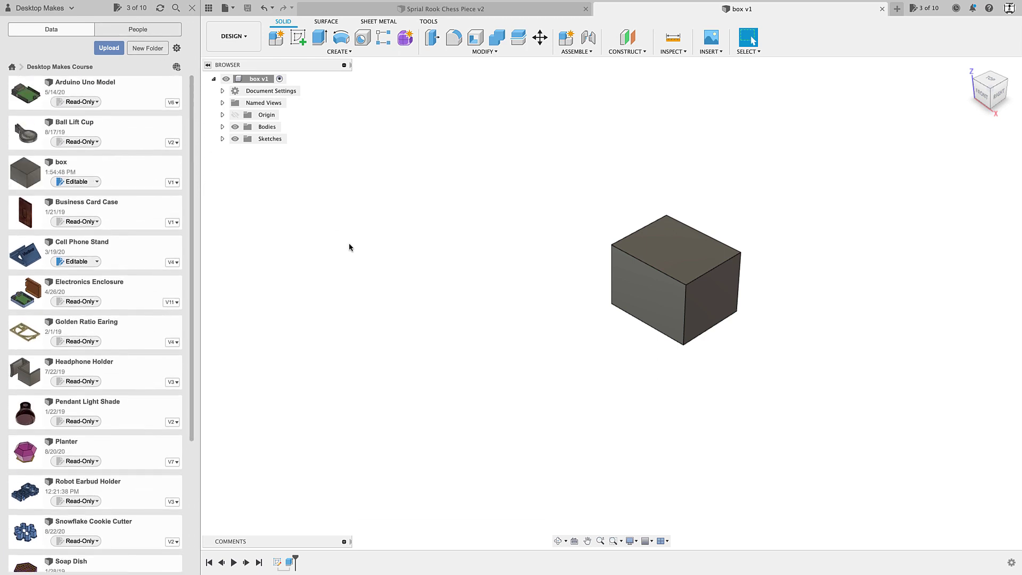
pyautogui.click(11, 68)
pyautogui.scroll(10, 91, 213)
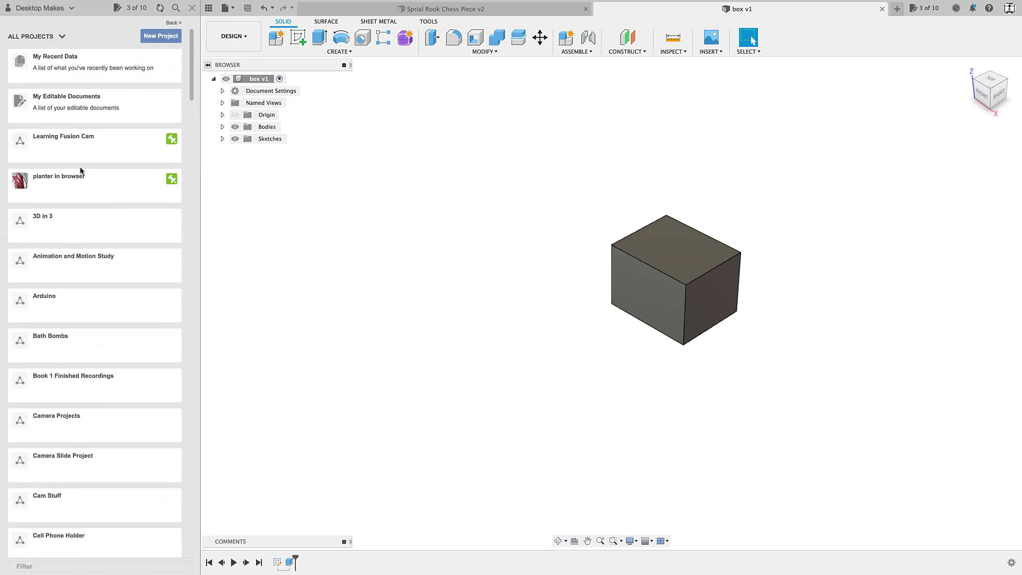
pyautogui.click(56, 110)
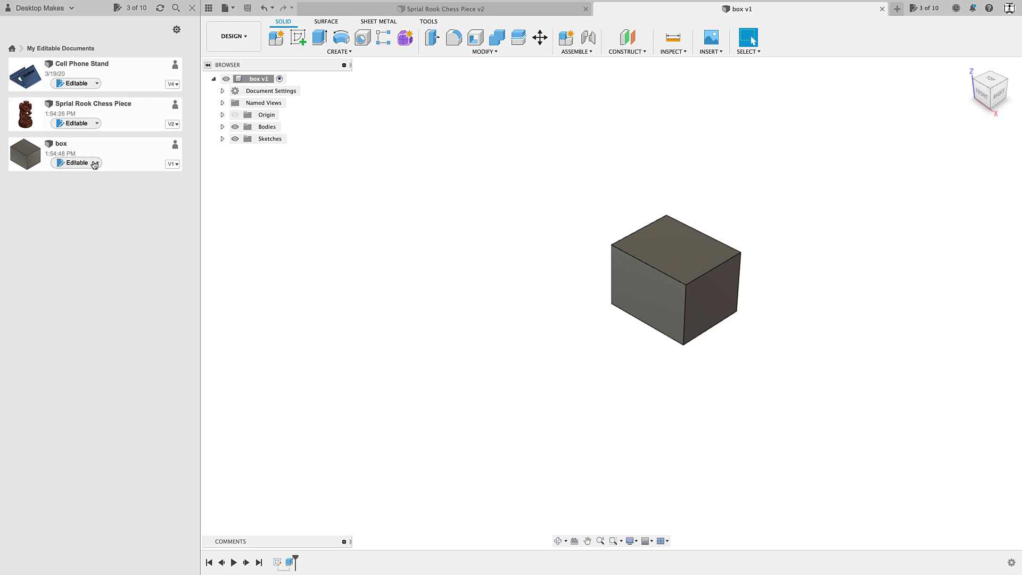
pyautogui.click(95, 165)
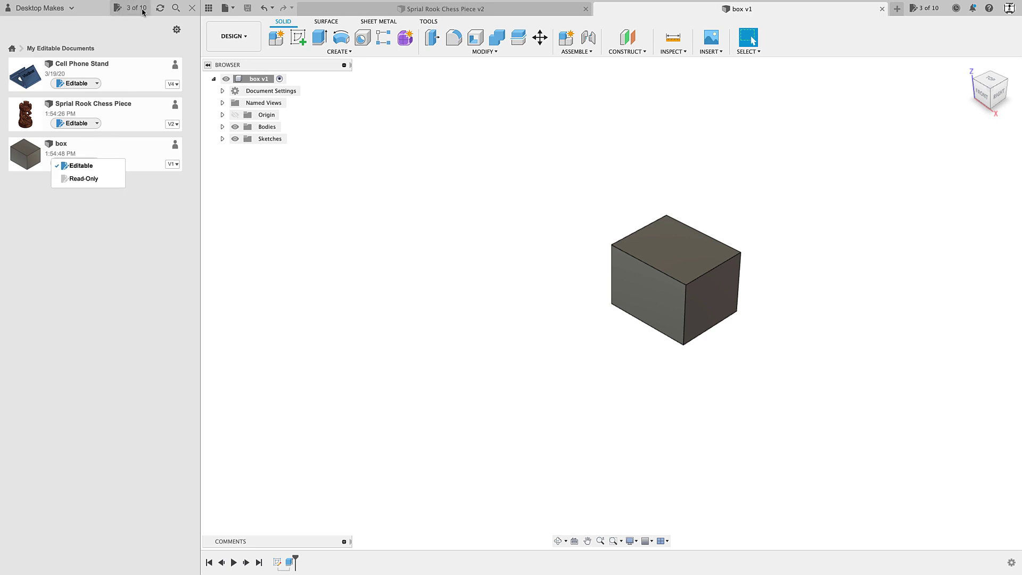
pyautogui.click(84, 178)
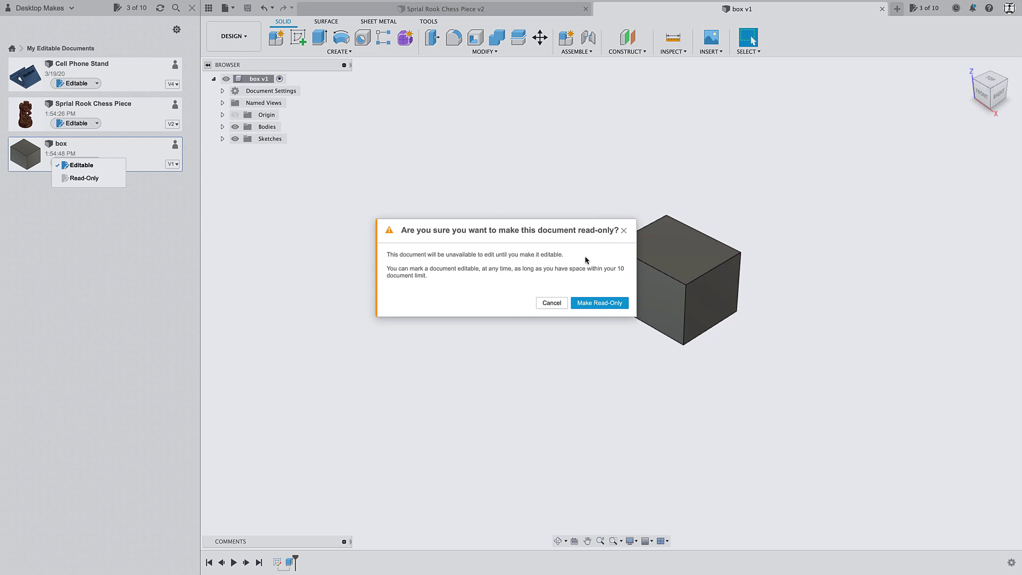
pyautogui.click(600, 302)
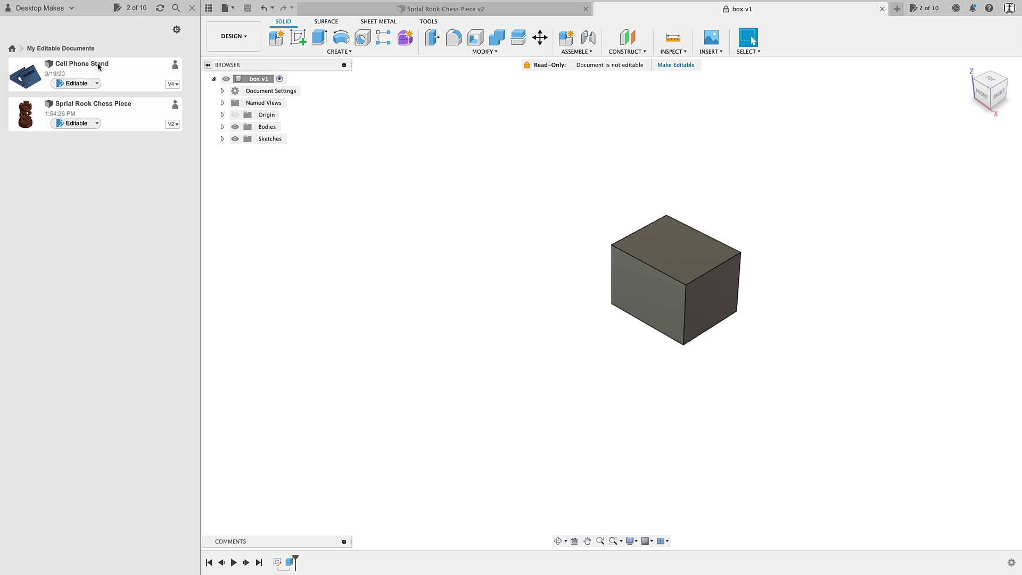
# Go back to the All Projects list, briefly rechecking the editable documents.
pyautogui.click(12, 48)
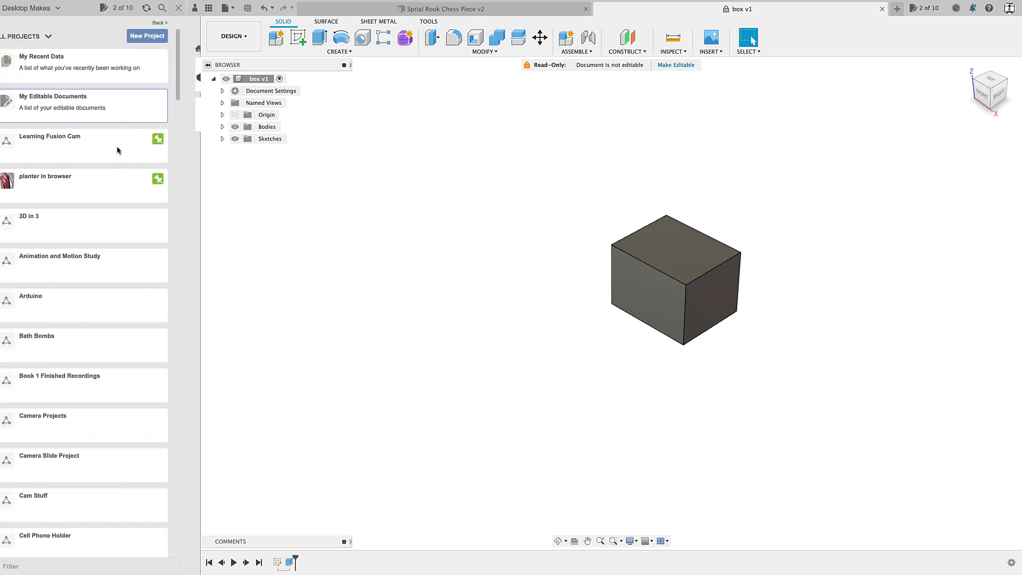
pyautogui.click(109, 107)
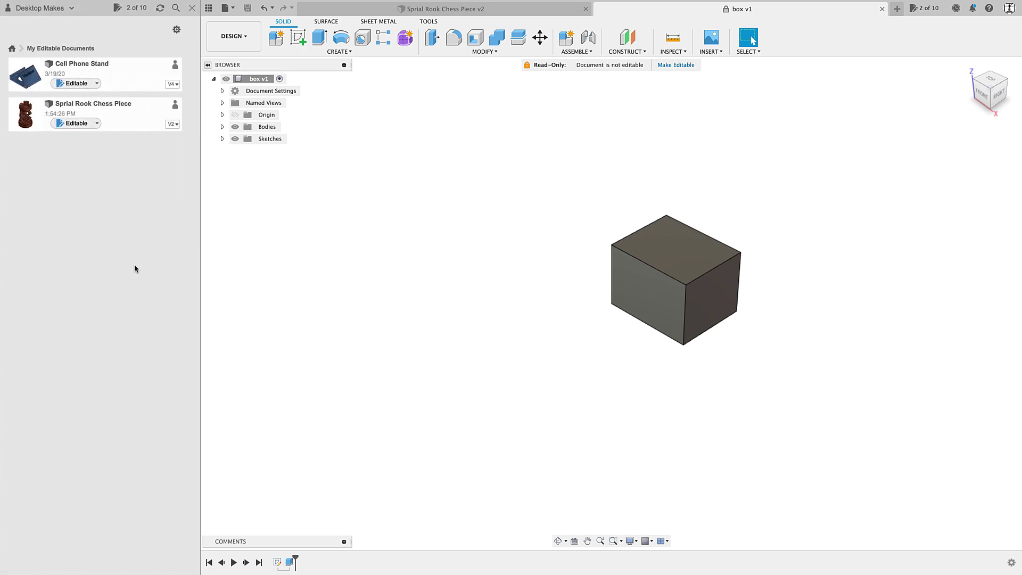
pyautogui.click(13, 48)
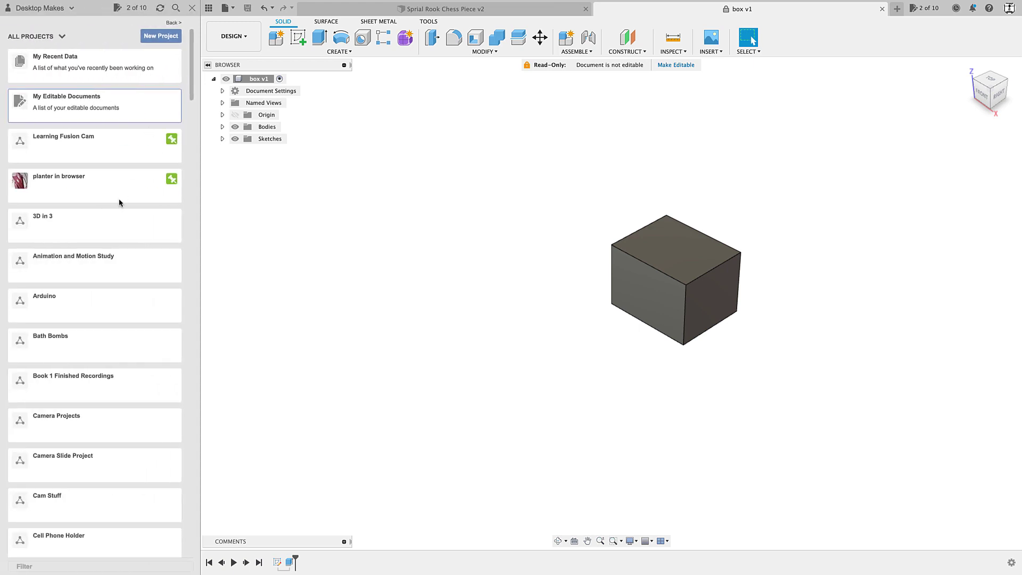
pyautogui.scroll(-10, 94, 318)
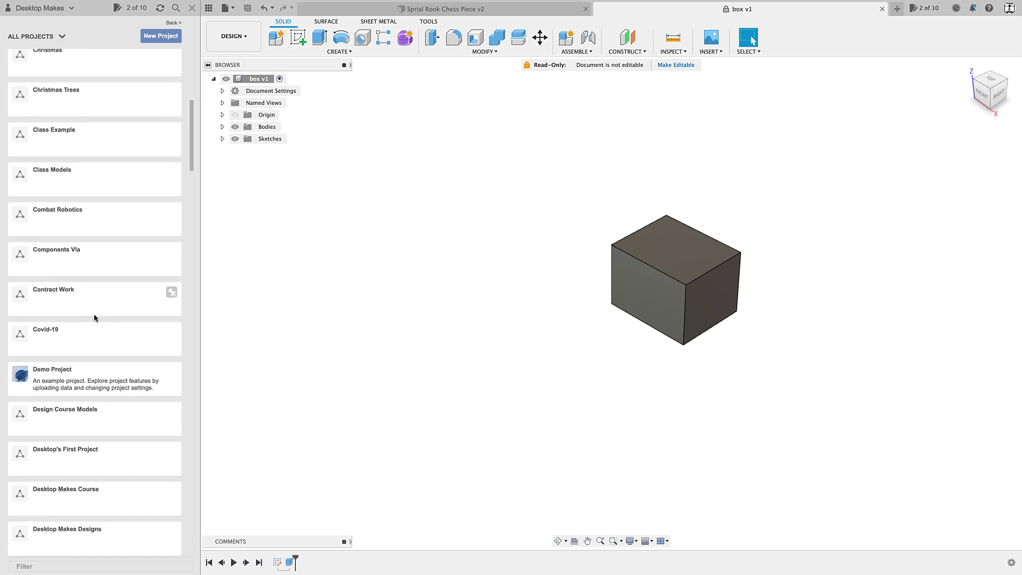
pyautogui.scroll(-2, 94, 318)
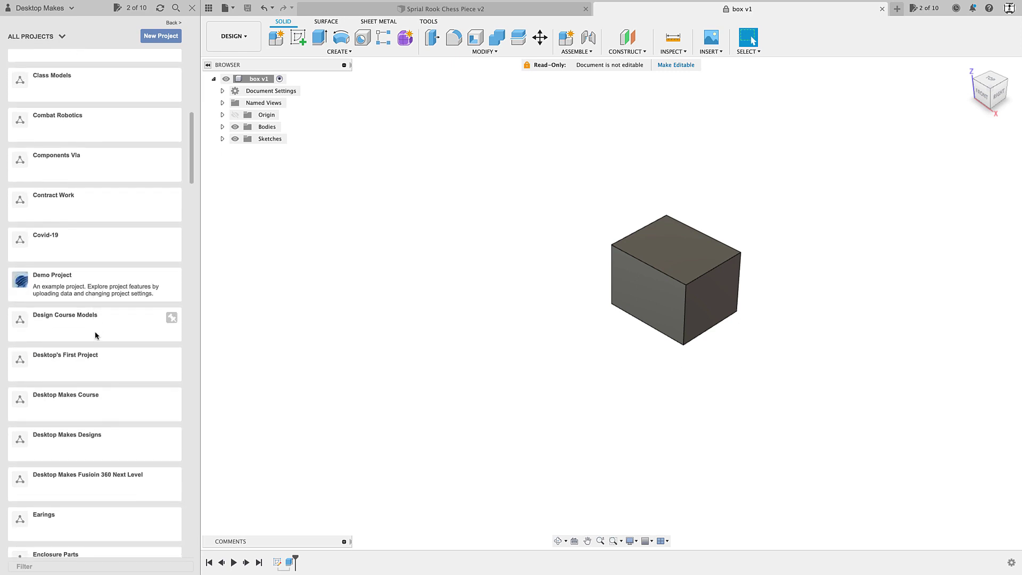
# Make Arduino Uno Model, Ball Lift Cup, box and Business Card Case editable.
pyautogui.click(105, 403)
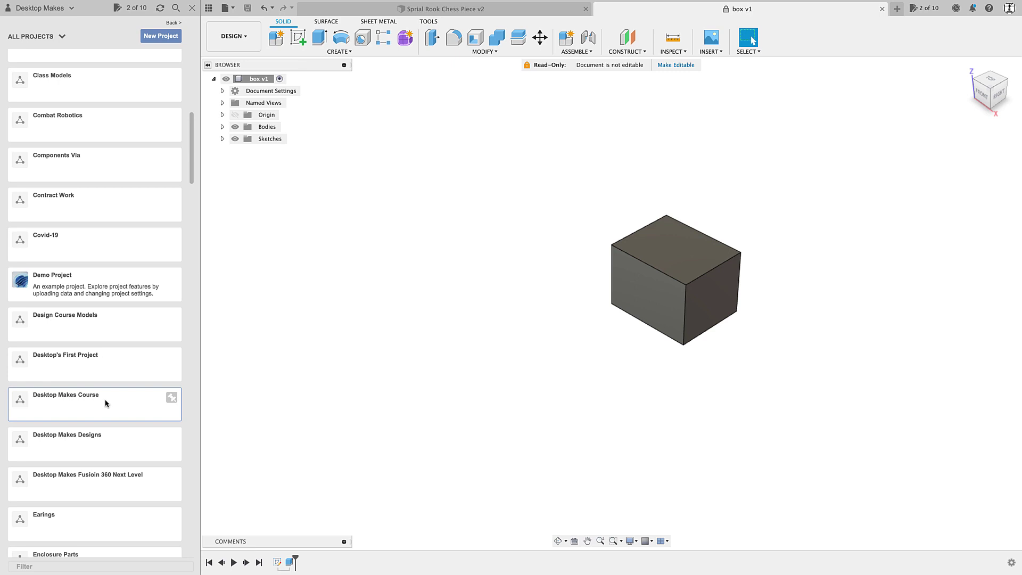
pyautogui.click(95, 102)
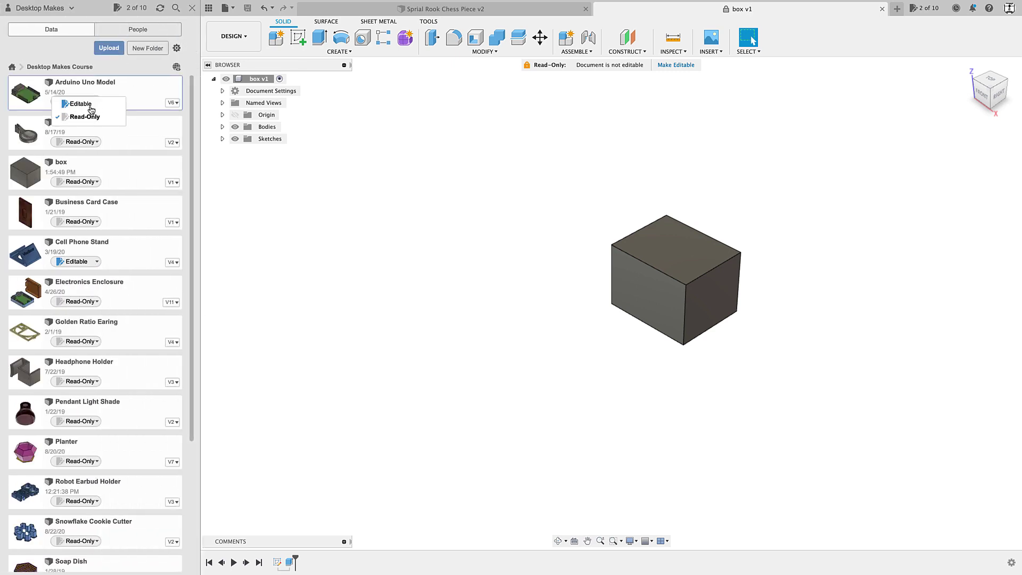
pyautogui.click(91, 109)
pyautogui.click(84, 142)
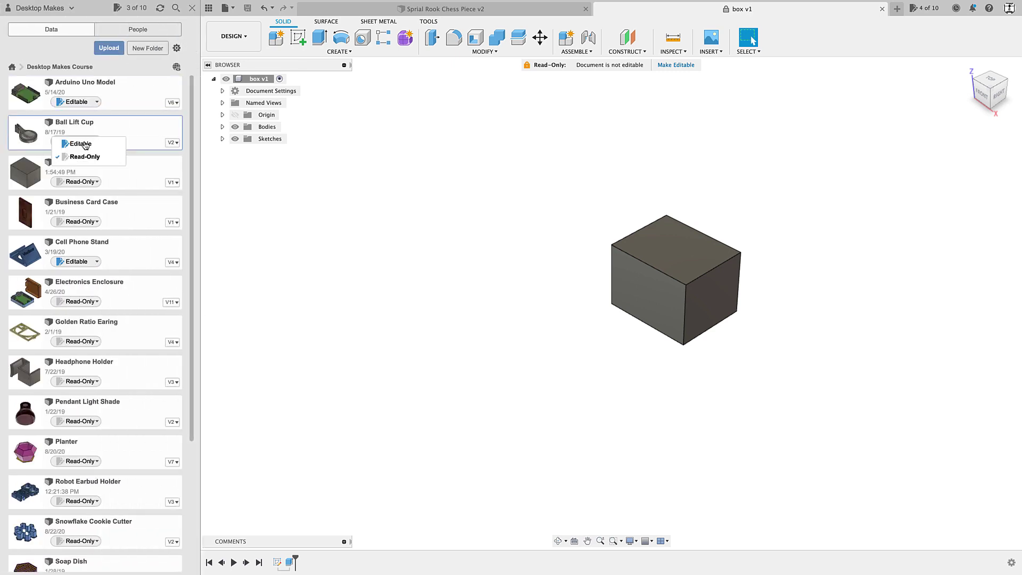
pyautogui.click(86, 144)
pyautogui.click(95, 182)
pyautogui.click(86, 189)
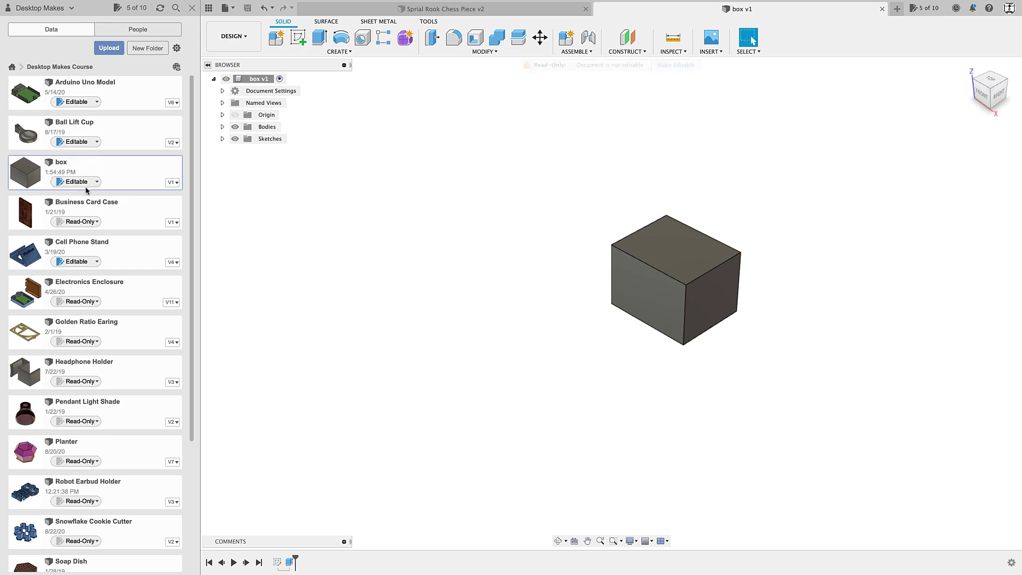
pyautogui.click(93, 222)
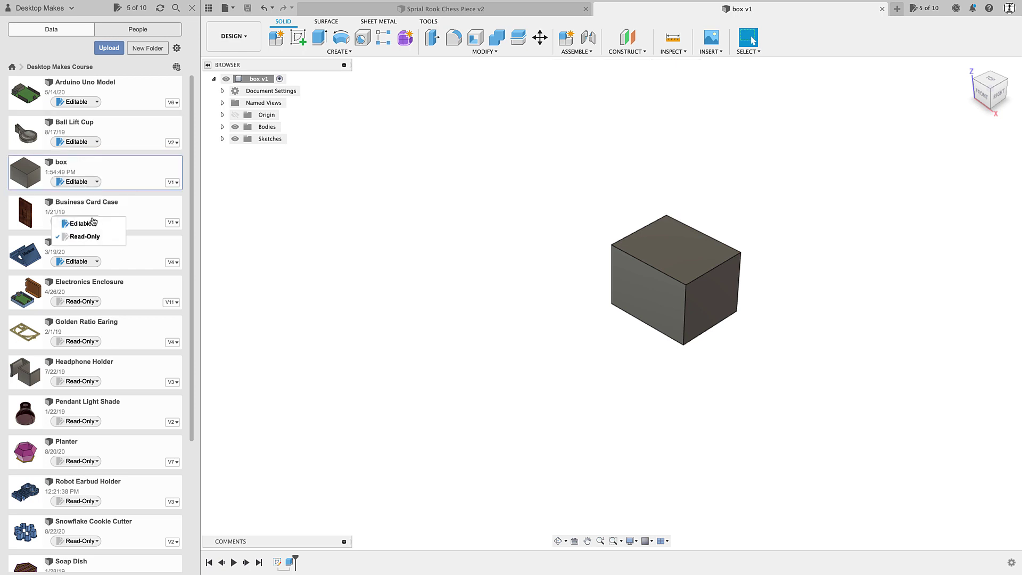
pyautogui.click(92, 228)
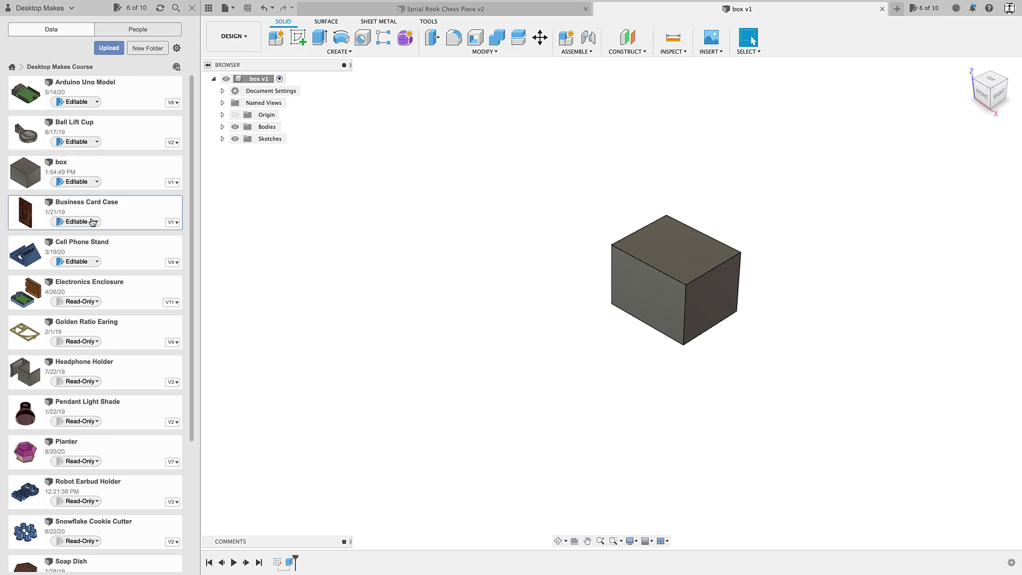
# Make Electronics Enclosure, Golden Ratio Earing, Headphone Holder and Pendant Light Shade editable.
pyautogui.click(87, 302)
pyautogui.click(89, 304)
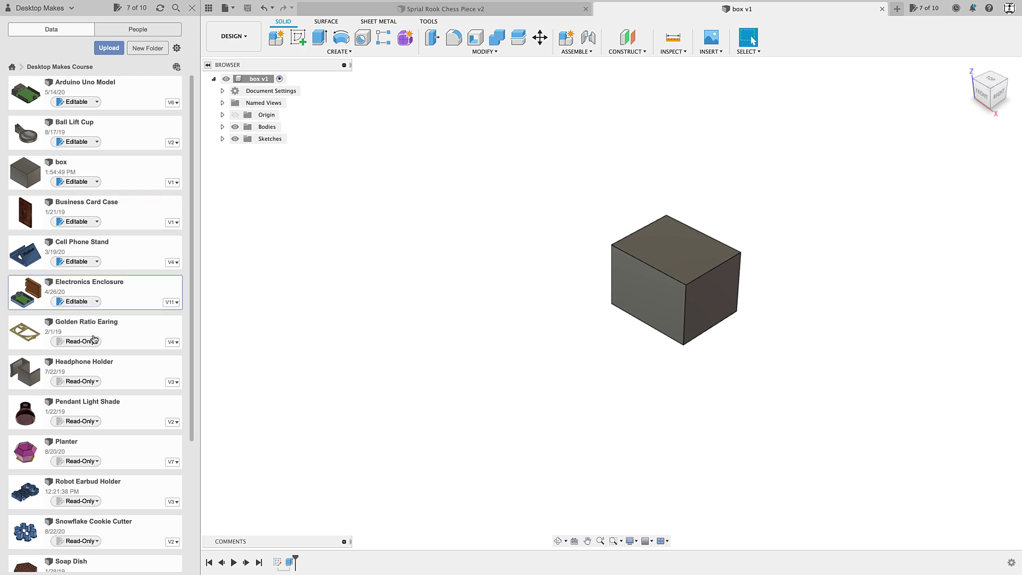
pyautogui.click(91, 341)
pyautogui.click(83, 343)
pyautogui.click(80, 382)
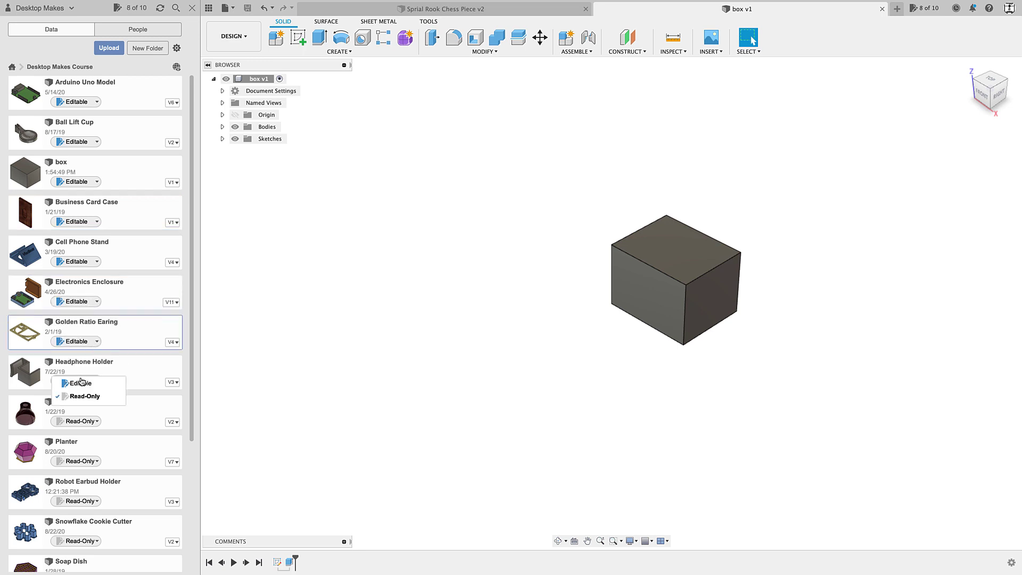
pyautogui.click(81, 384)
pyautogui.click(83, 421)
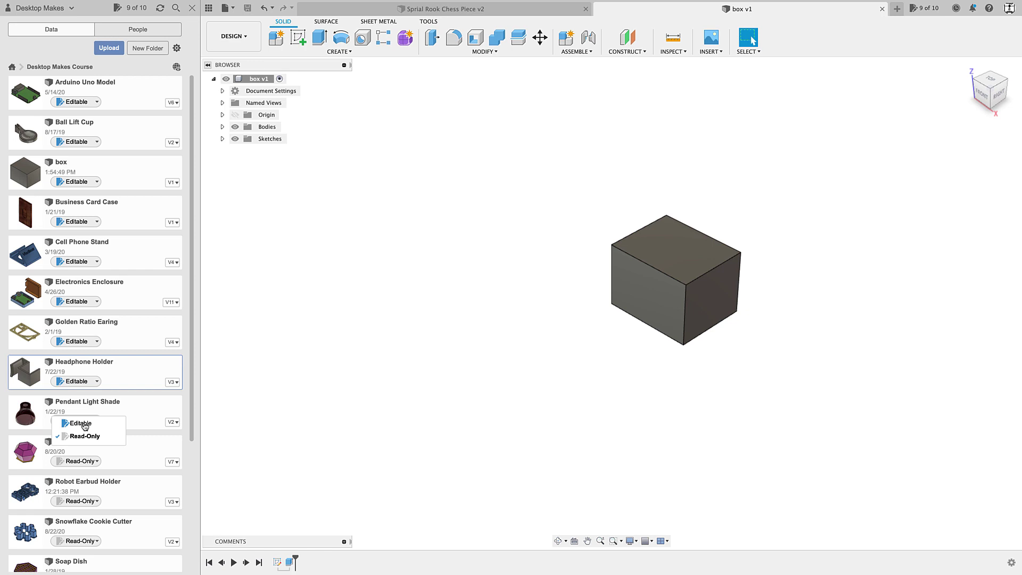
pyautogui.click(83, 424)
pyautogui.scroll(-1, 102, 424)
pyautogui.scroll(-1, 104, 426)
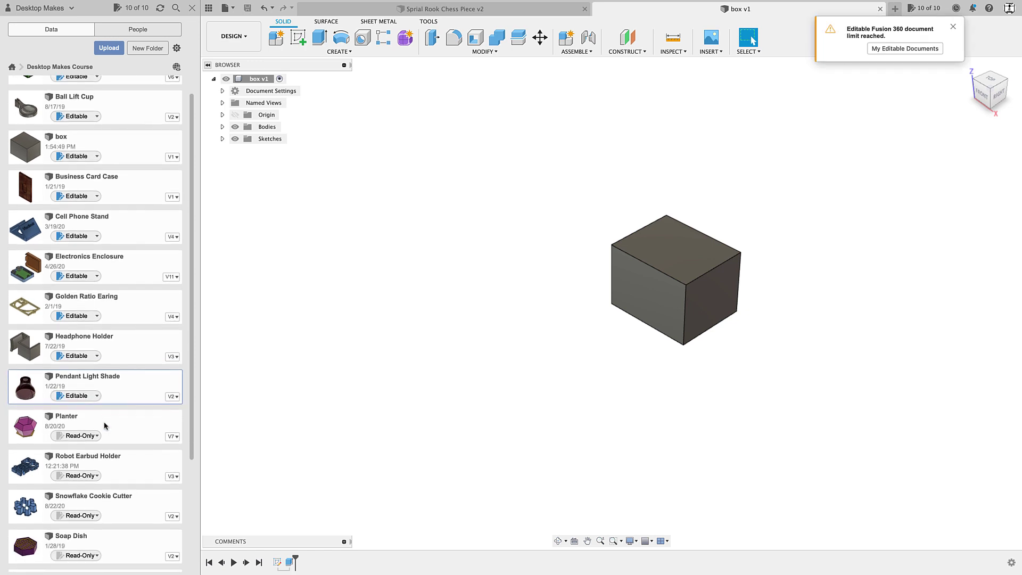
# Switch Business Card Case from Editable to Read-Only in My Editable Documents.
pyautogui.click(907, 49)
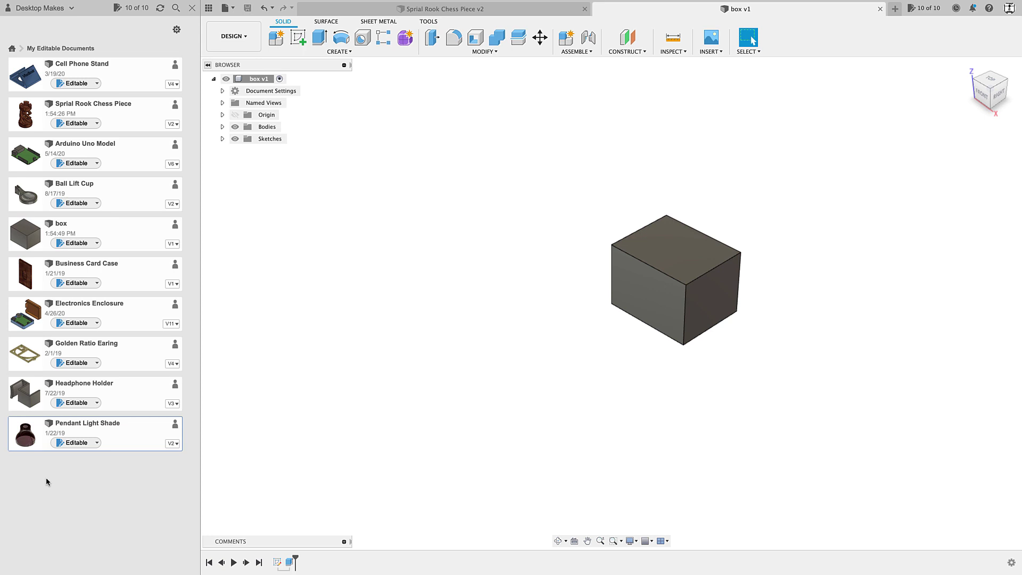
pyautogui.click(92, 283)
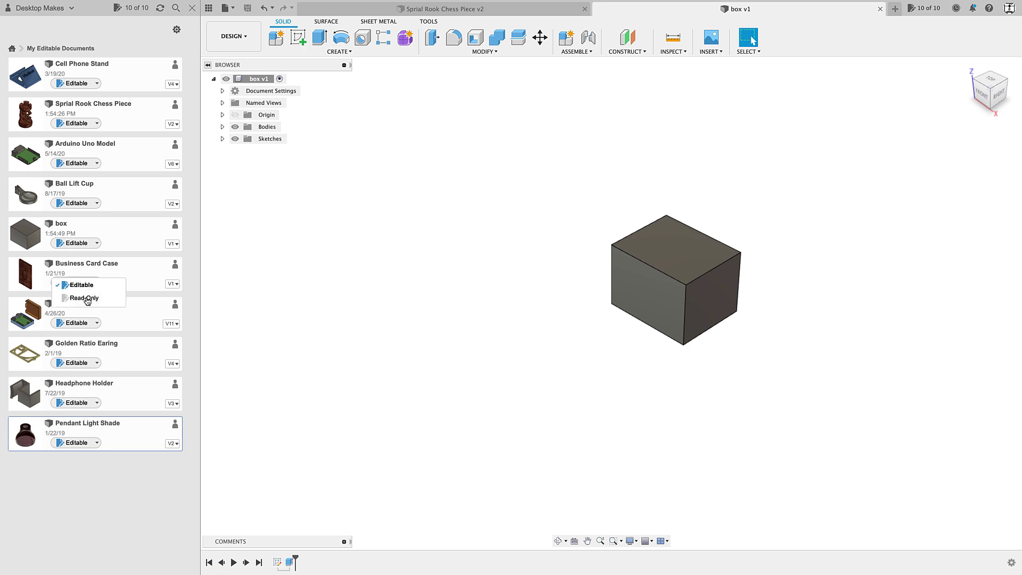
pyautogui.click(85, 298)
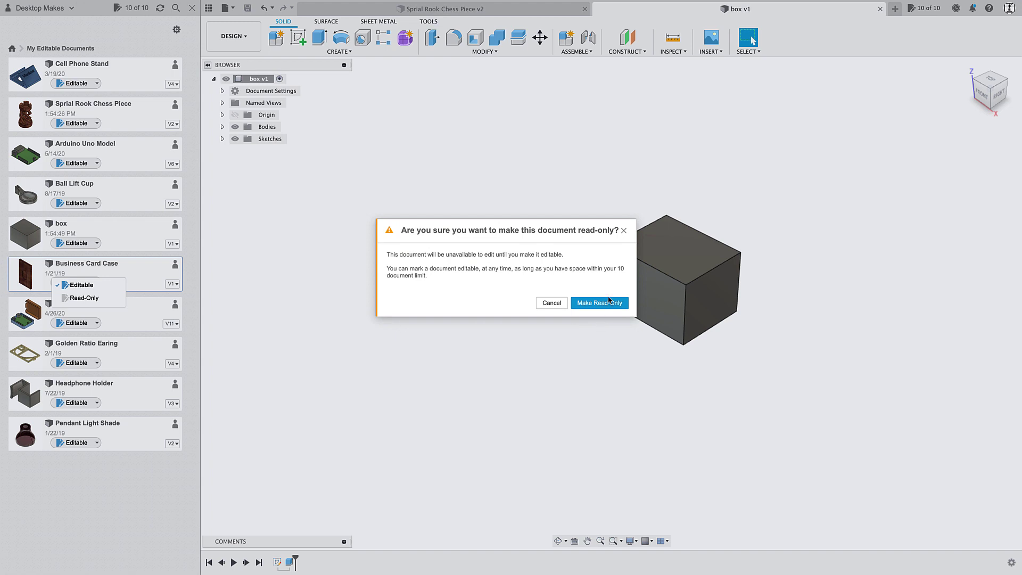
pyautogui.click(609, 301)
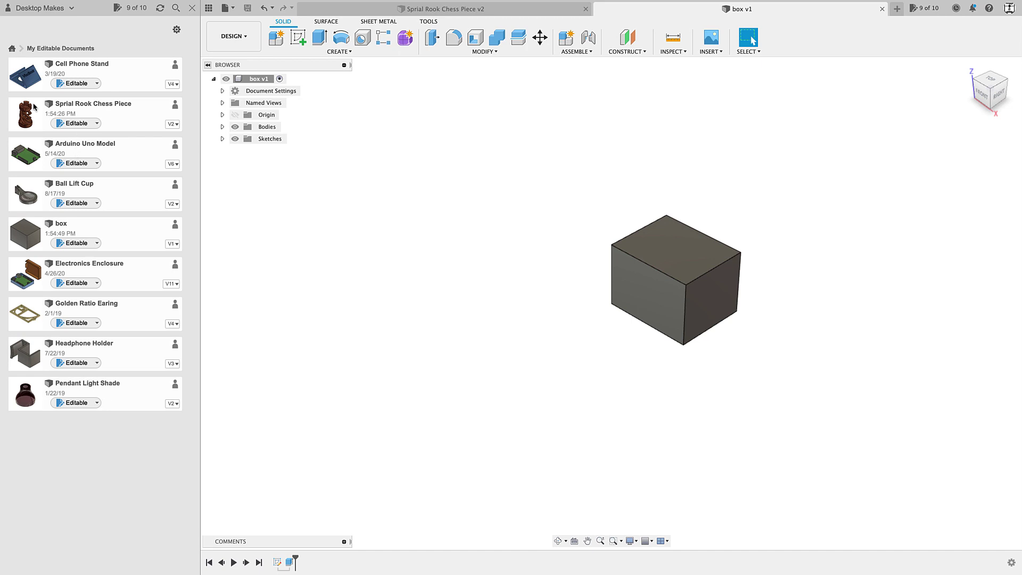
# In the Desktop Makes Course project, make the Planter design editable.
pyautogui.click(12, 48)
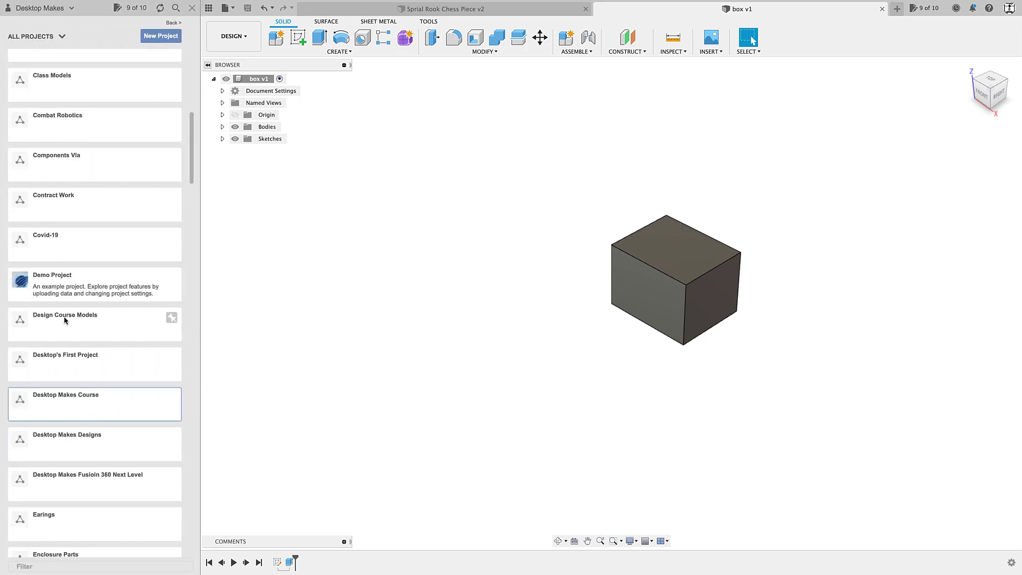
pyautogui.click(69, 414)
pyautogui.scroll(-1, 91, 450)
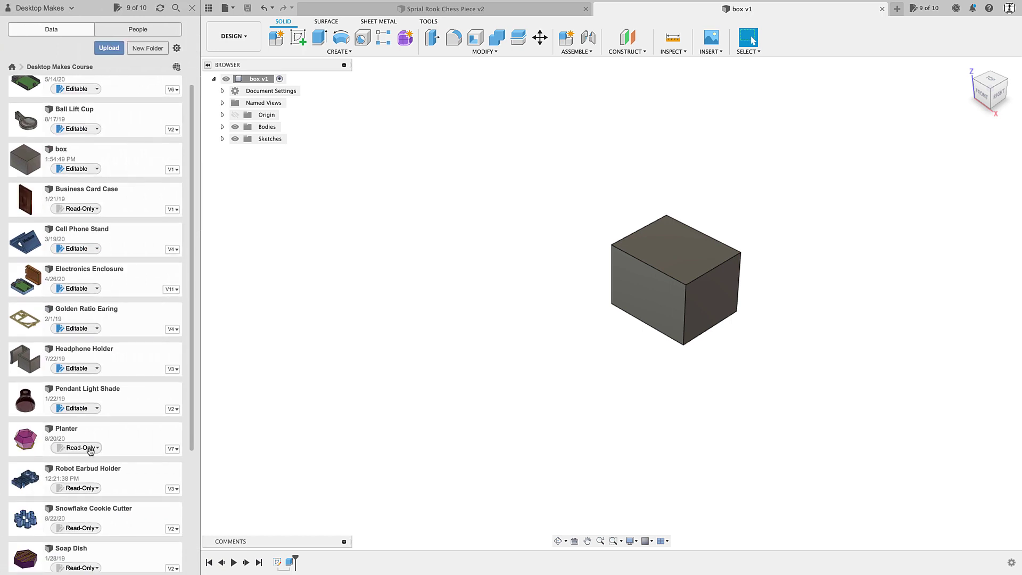
pyautogui.click(91, 450)
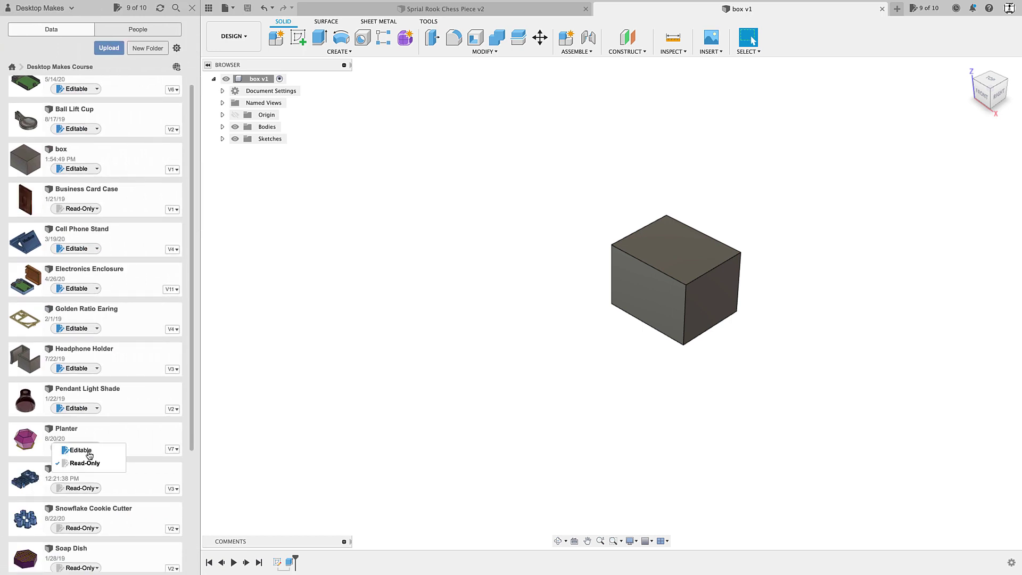
pyautogui.click(81, 450)
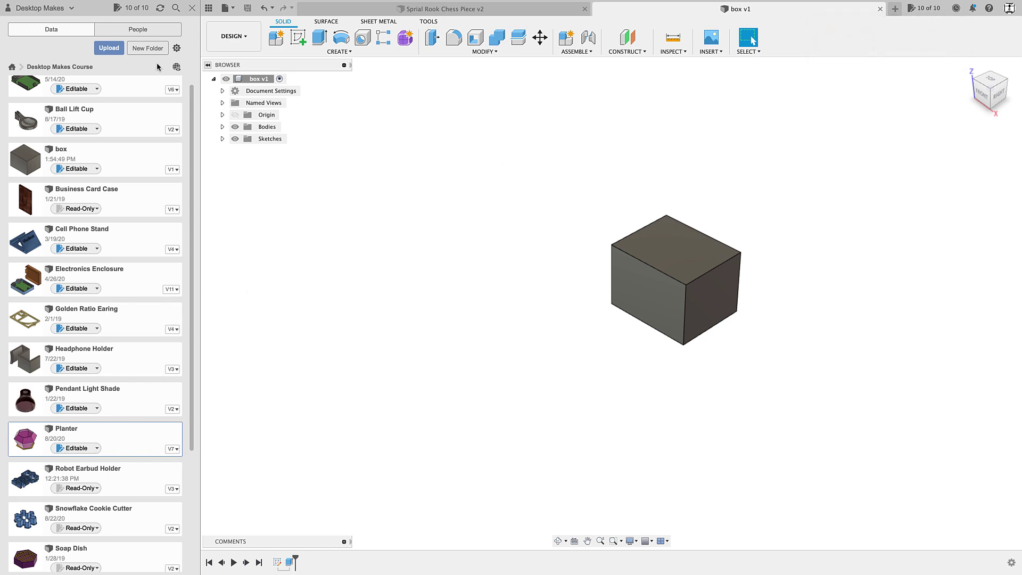
# Scroll down to the Soap Dish design and select it.
pyautogui.scroll(-1, 102, 397)
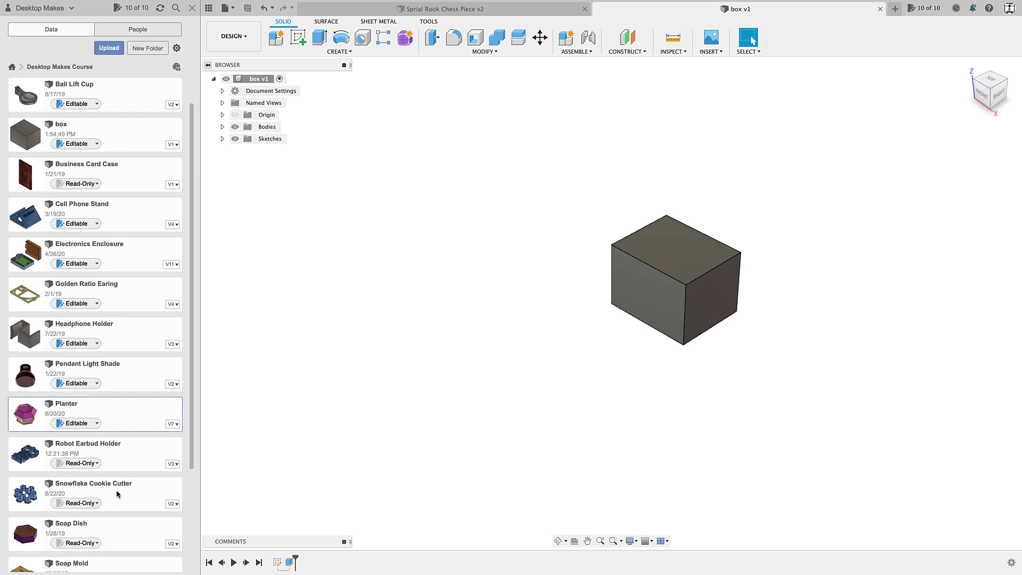
pyautogui.scroll(-4, 116, 494)
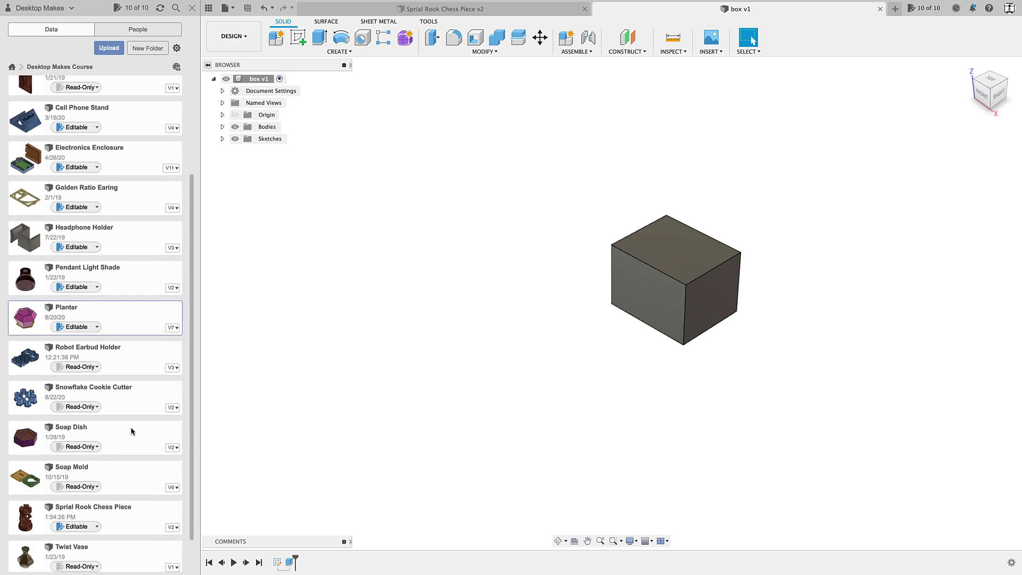
pyautogui.click(131, 444)
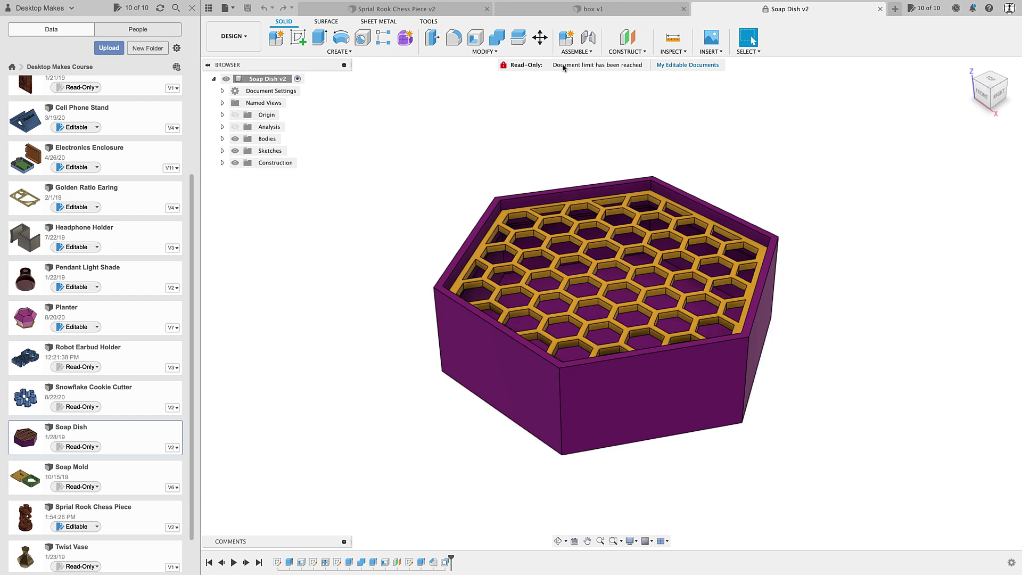
# Extrude the soap dish's side face outward 15 mm as a Join.
pyautogui.click(495, 378)
pyautogui.press('e')
pyautogui.keyDown('shift'); pyautogui.moveTo(495, 378); pyautogui.dragTo(465, 386, button='middle'); pyautogui.keyUp('shift')
pyautogui.moveTo(457, 339); pyautogui.dragTo(394, 348)
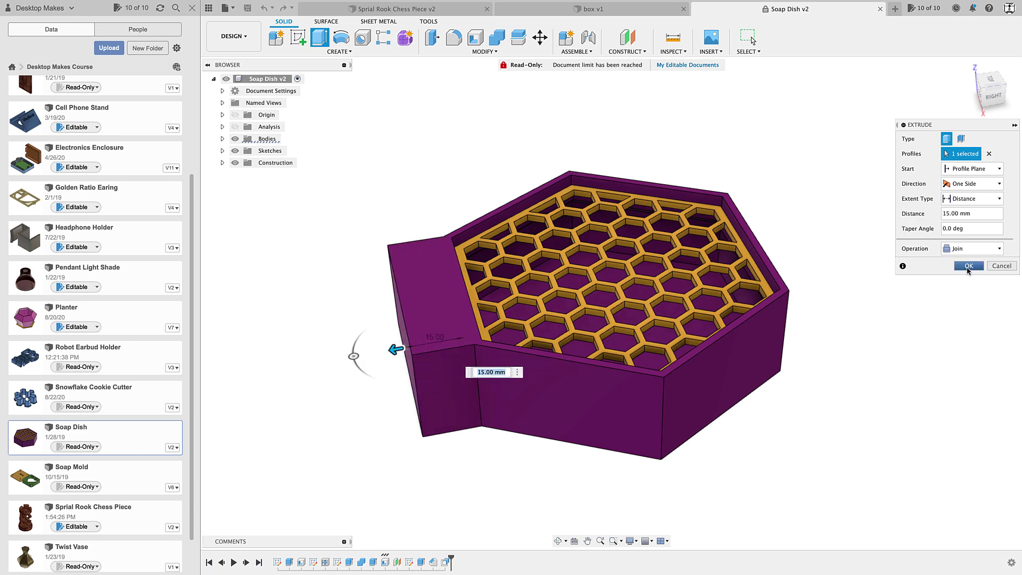
pyautogui.click(969, 266)
# Fillet the new block's outer vertical edge by 7.50 mm, then attempt to save.
pyautogui.keyDown('shift'); pyautogui.moveTo(398, 308); pyautogui.dragTo(410, 277, button='middle'); pyautogui.keyUp('shift')
pyautogui.press('f')
pyautogui.click(403, 271)
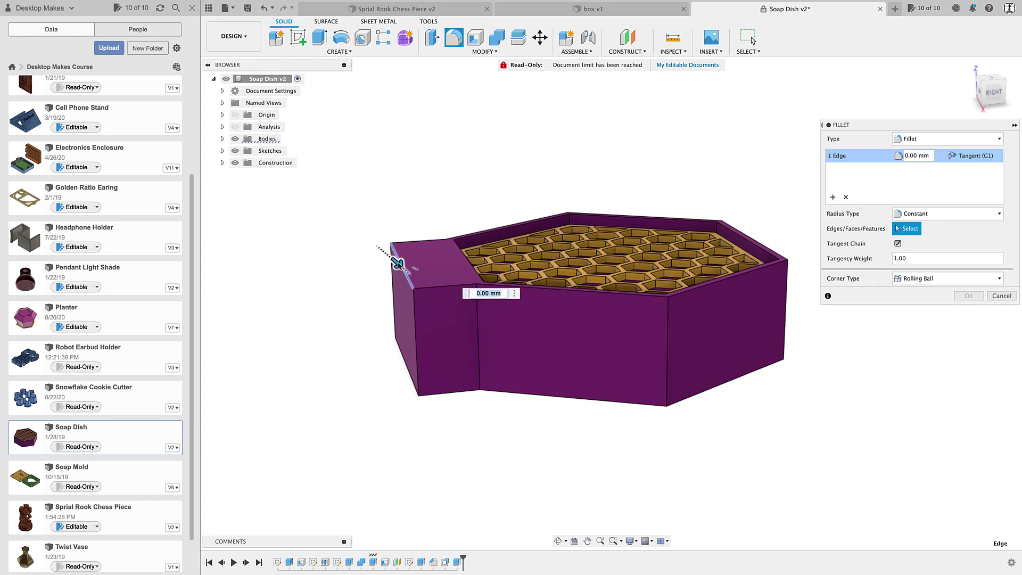
pyautogui.click(968, 296)
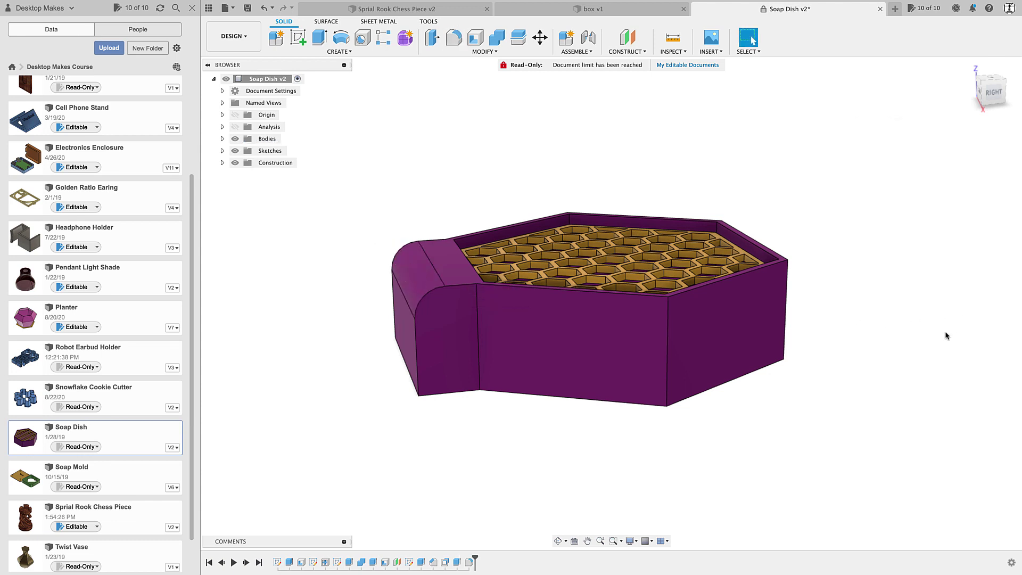
pyautogui.click(248, 8)
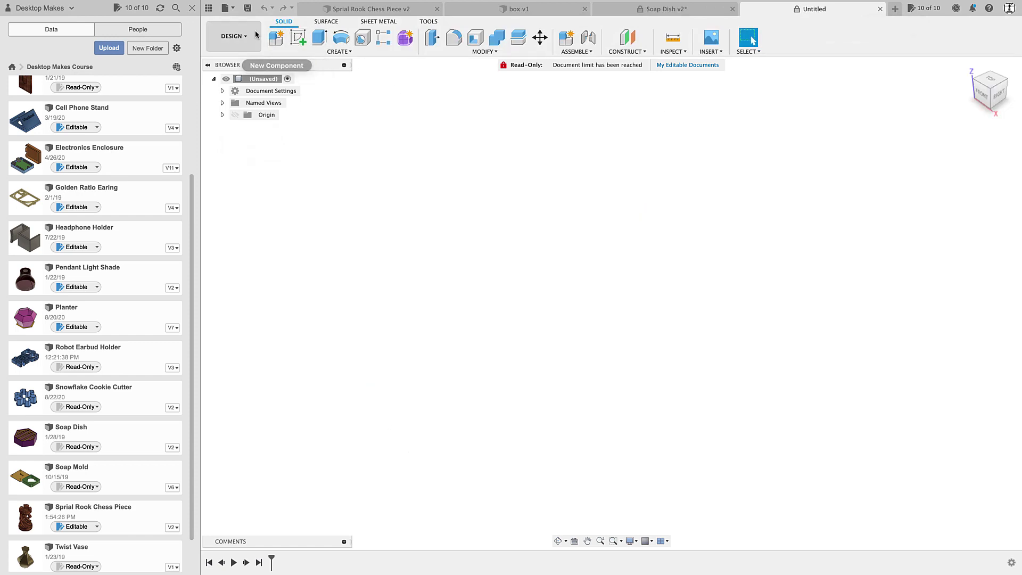
# Sketch a 2-point rectangle on the XY plane starting at the origin.
pyautogui.click(298, 37)
pyautogui.click(657, 312)
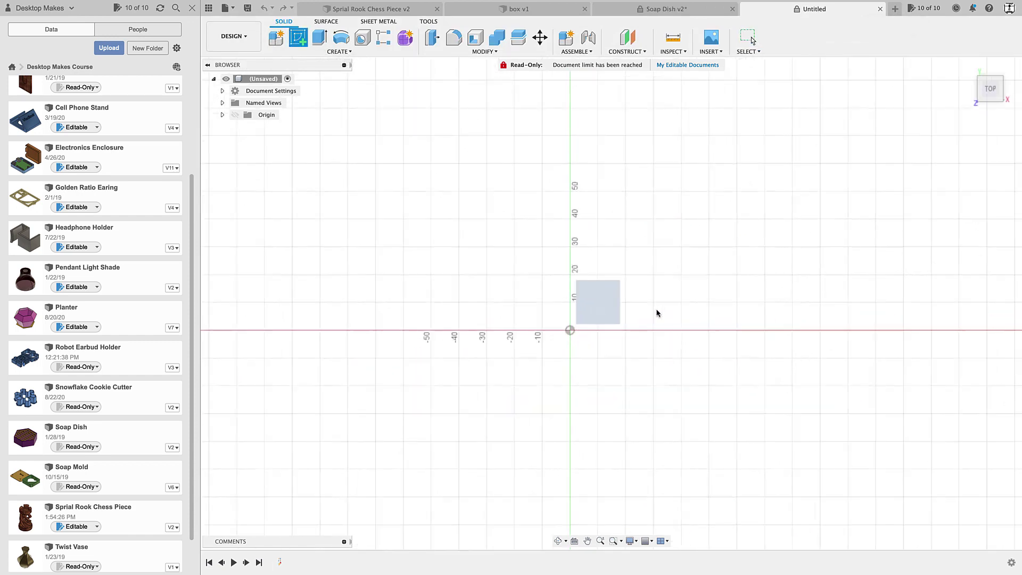
pyautogui.click(569, 332)
pyautogui.click(666, 258)
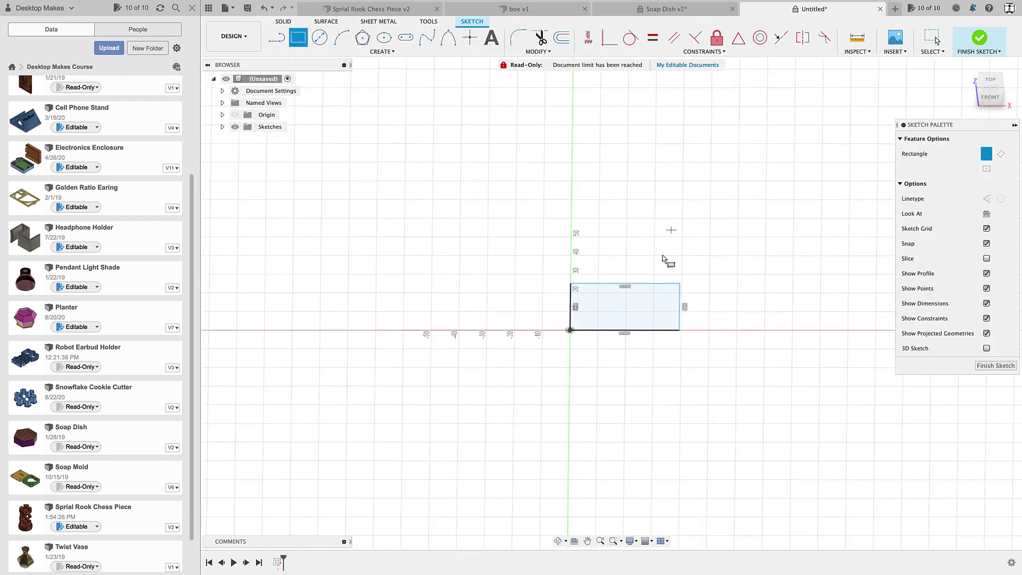
# Extrude the rectangle 20 mm into a box, attempt saving, and dismiss the document-limit warning.
pyautogui.press('e')
pyautogui.click(969, 266)
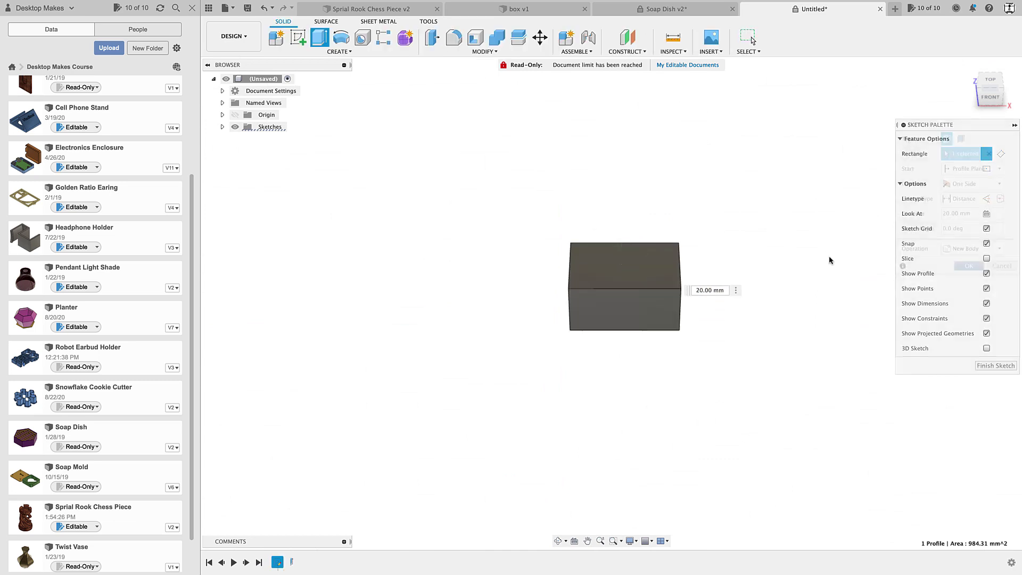
pyautogui.click(248, 7)
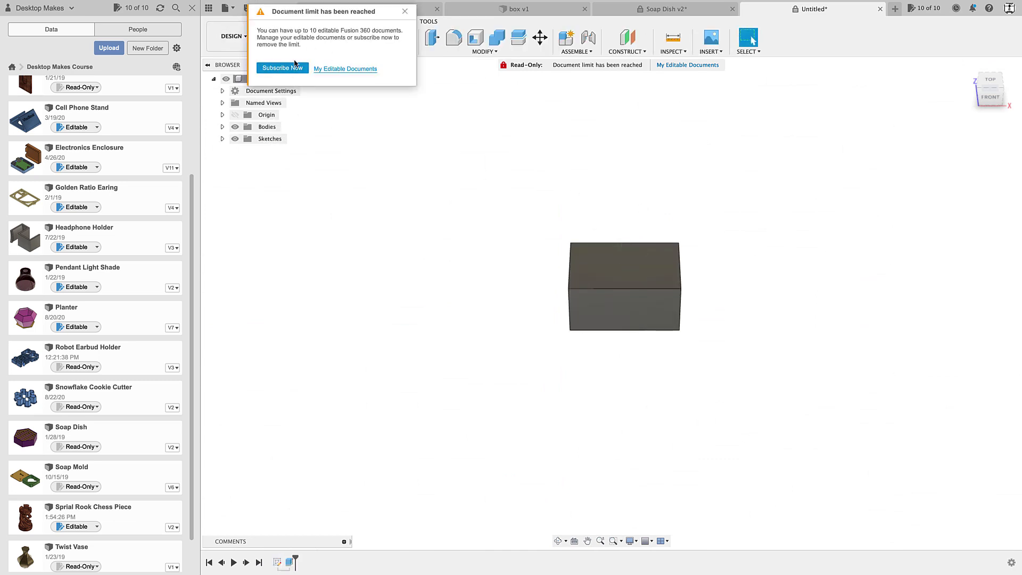
pyautogui.click(404, 12)
pyautogui.scroll(-2, 394, 300)
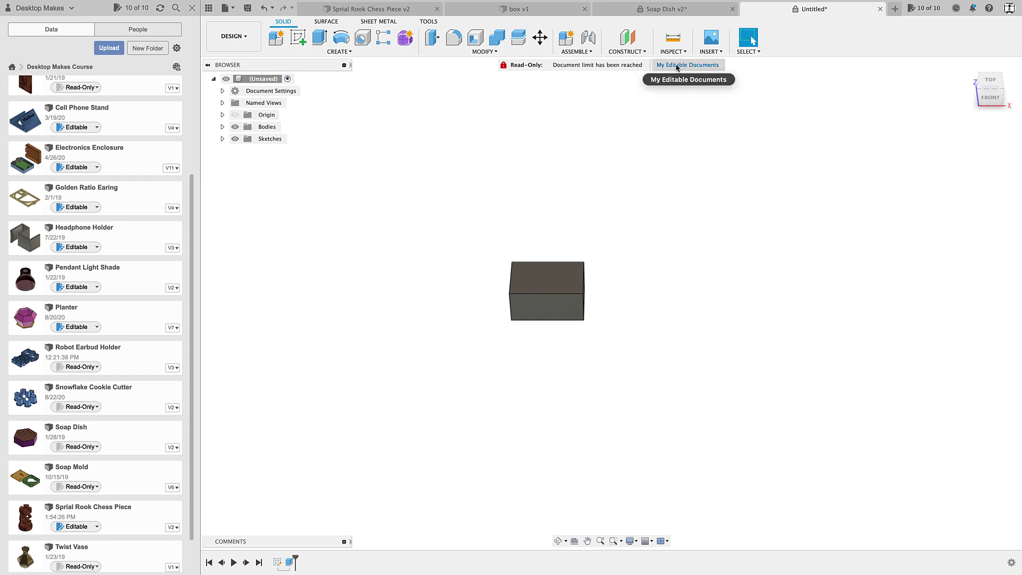
# Make the Planter design read-only from the editable documents list.
pyautogui.keyDown('shift'); pyautogui.moveTo(657, 191); pyautogui.dragTo(661, 188, button='middle'); pyautogui.keyUp('shift')
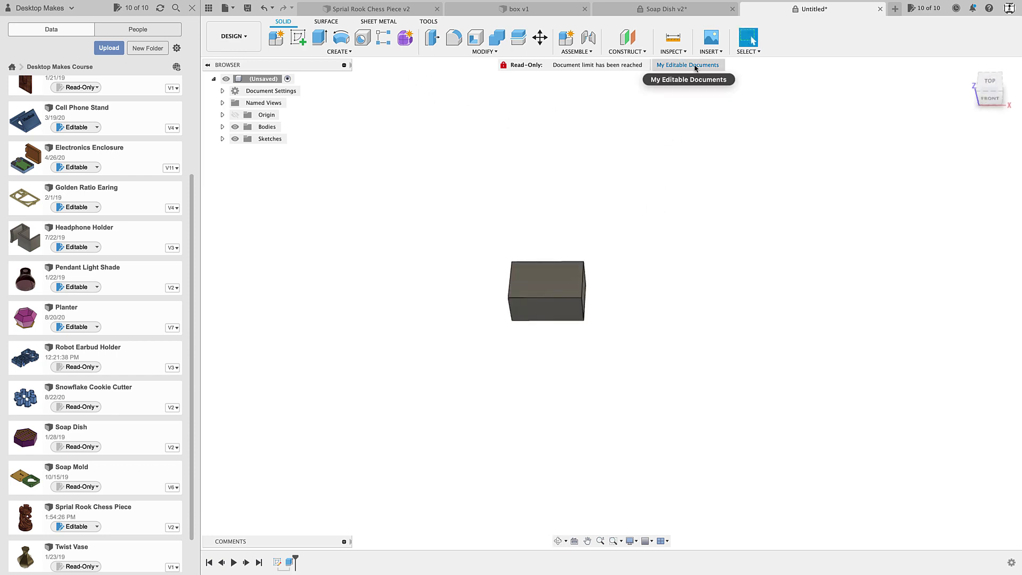
pyautogui.click(672, 65)
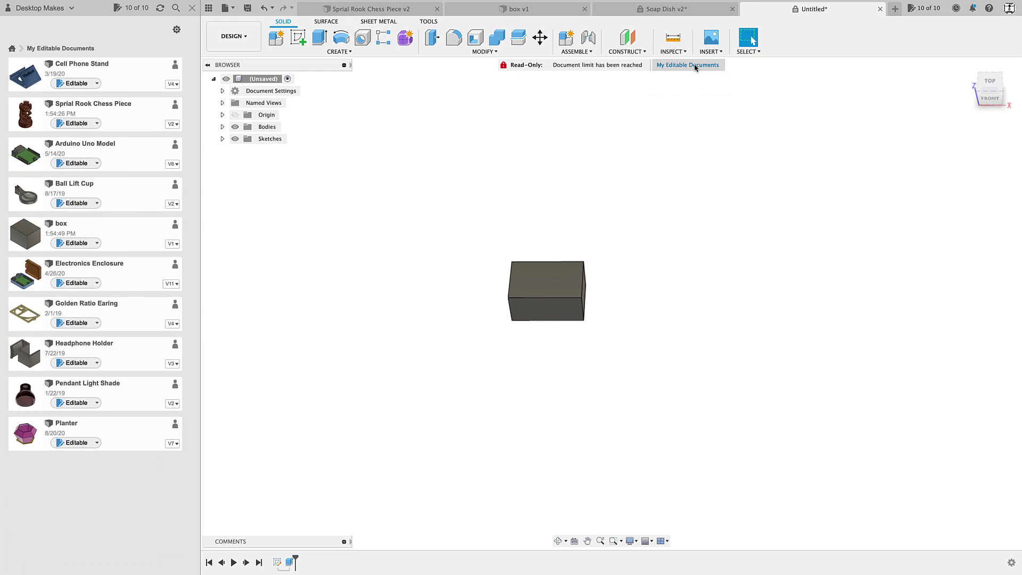
pyautogui.click(79, 443)
pyautogui.click(82, 458)
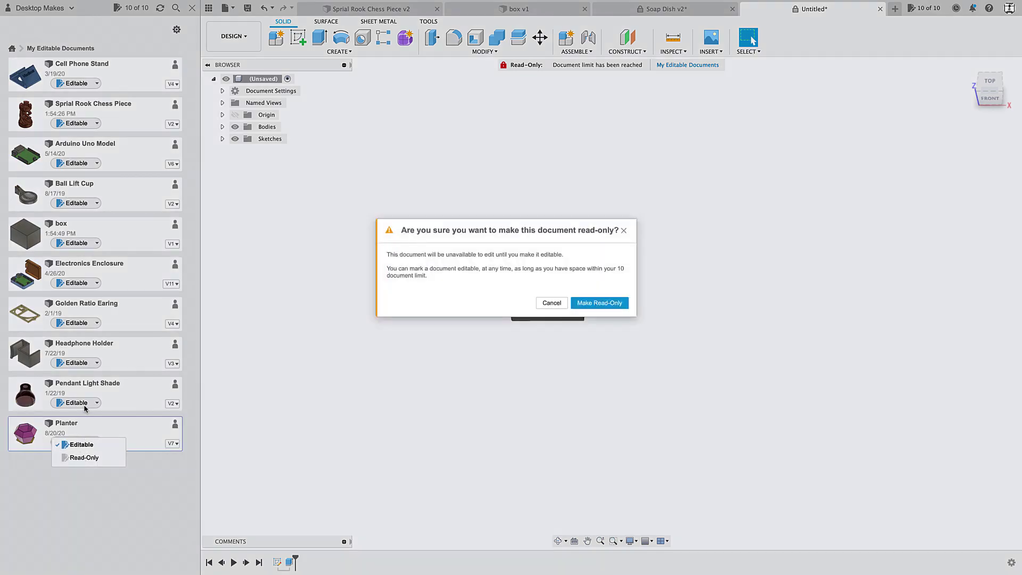
pyautogui.click(621, 303)
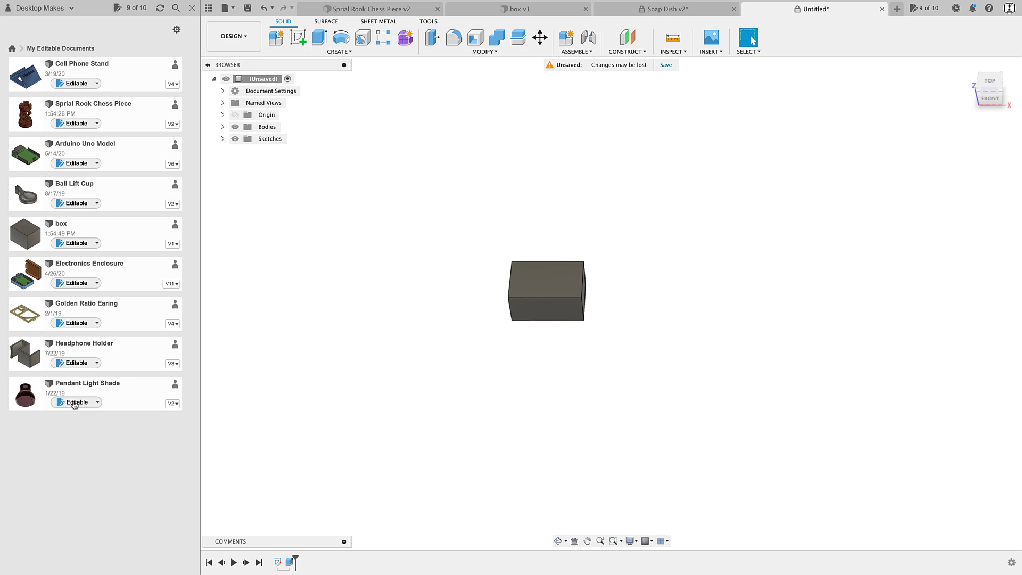
# Make the Pendant Light Shade design read-only as well.
pyautogui.click(74, 403)
pyautogui.click(84, 418)
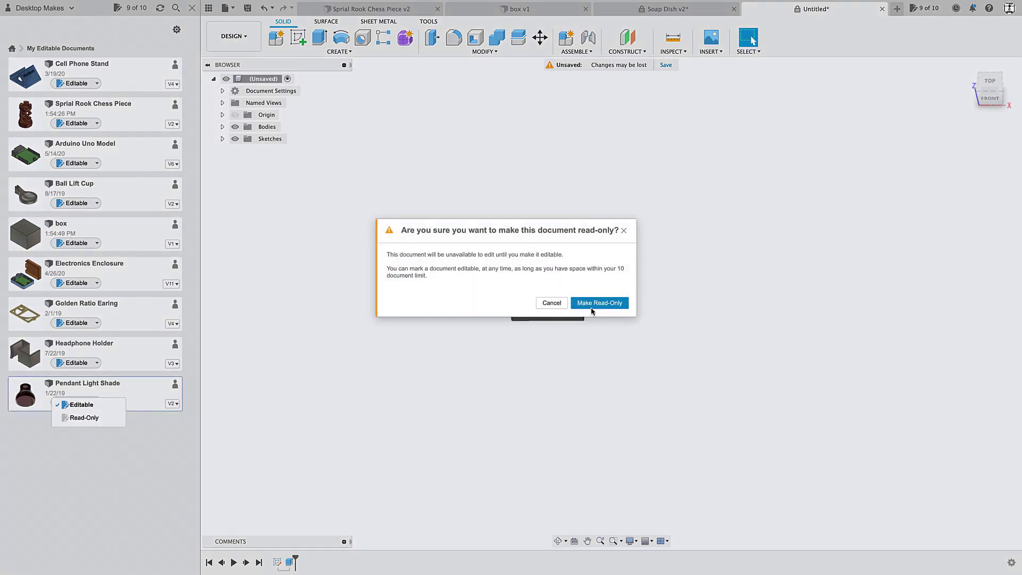
pyautogui.click(592, 308)
pyautogui.keyDown('shift'); pyautogui.moveTo(291, 293); pyautogui.dragTo(313, 289, button='middle'); pyautogui.keyUp('shift')
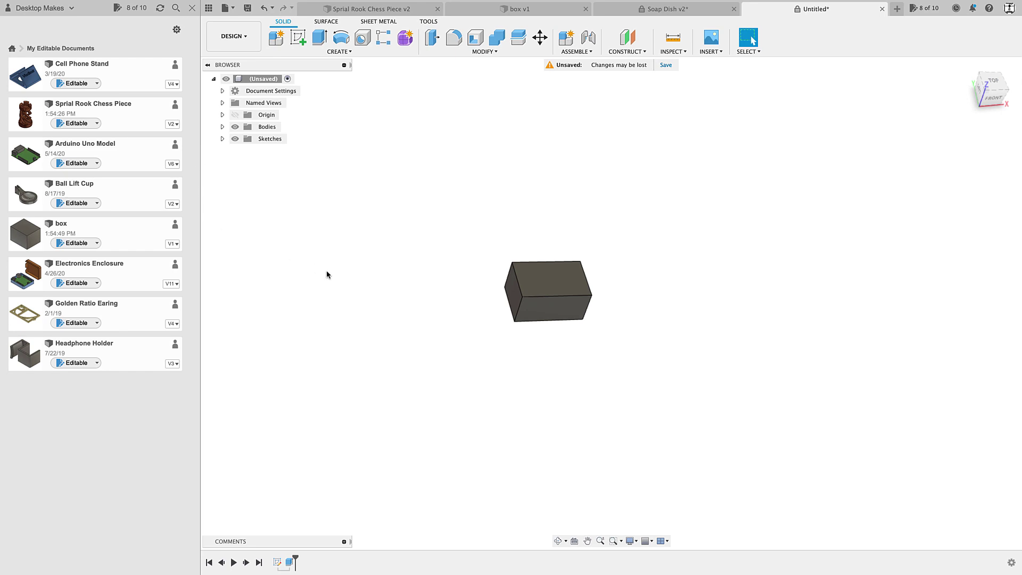
pyautogui.keyDown('shift'); pyautogui.moveTo(327, 274); pyautogui.dragTo(539, 302, button='middle'); pyautogui.keyUp('shift')
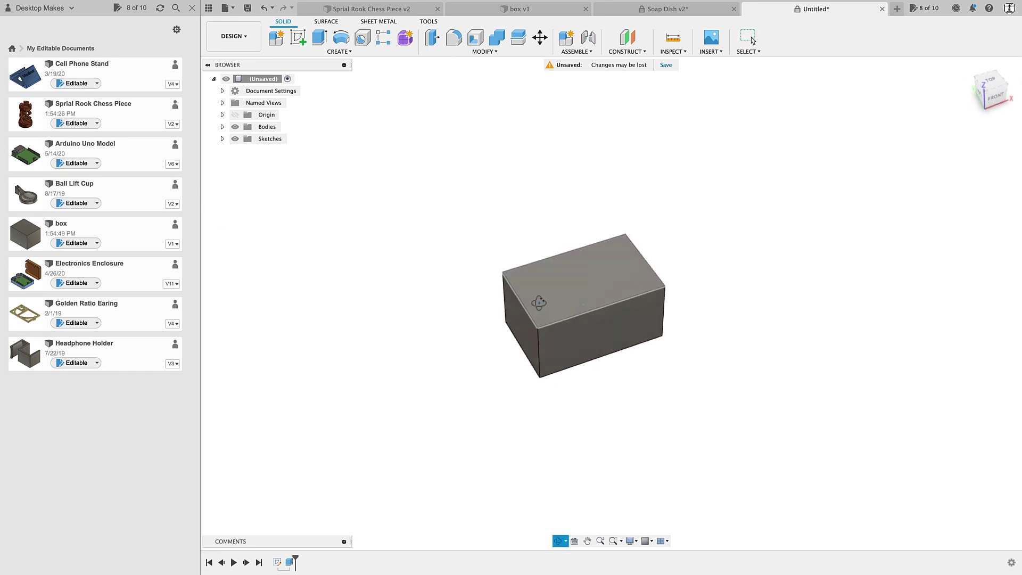
pyautogui.click(12, 49)
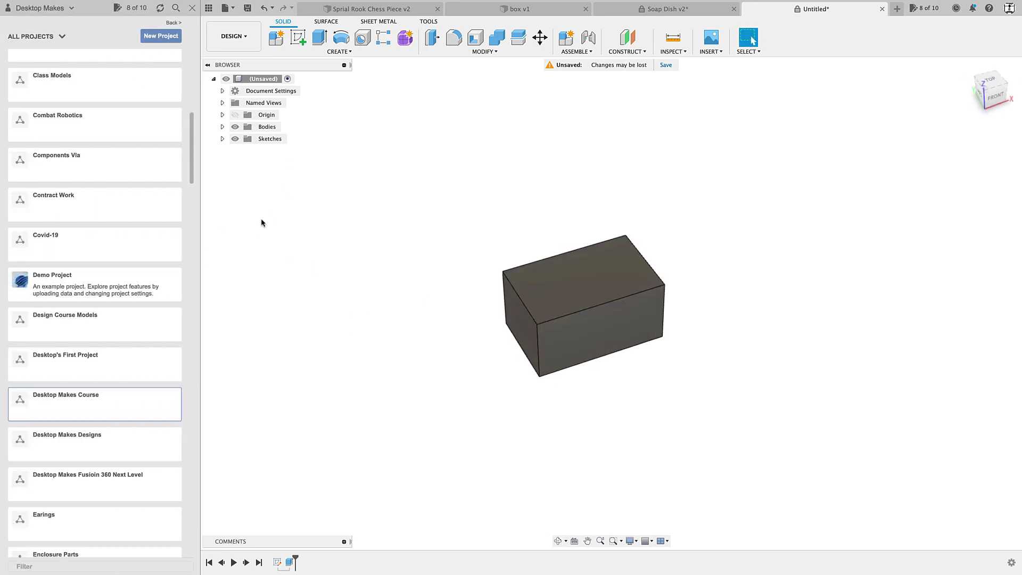
pyautogui.scroll(10, 105, 243)
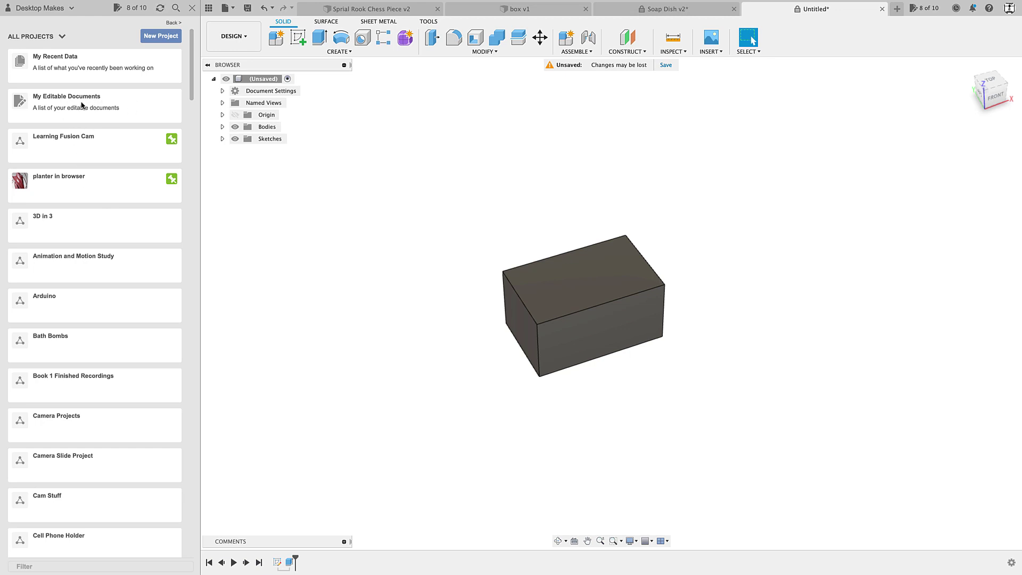
pyautogui.click(81, 105)
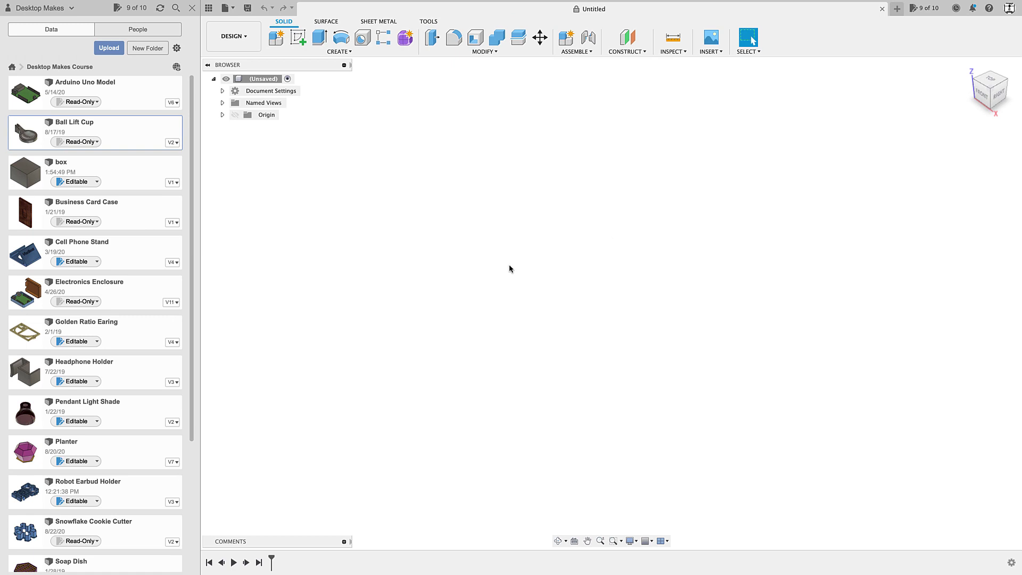
# Open Electronics Enclosure v11 from Desktop Makes Course and expand Ball Lift Cup's editability options.
pyautogui.click(121, 290)
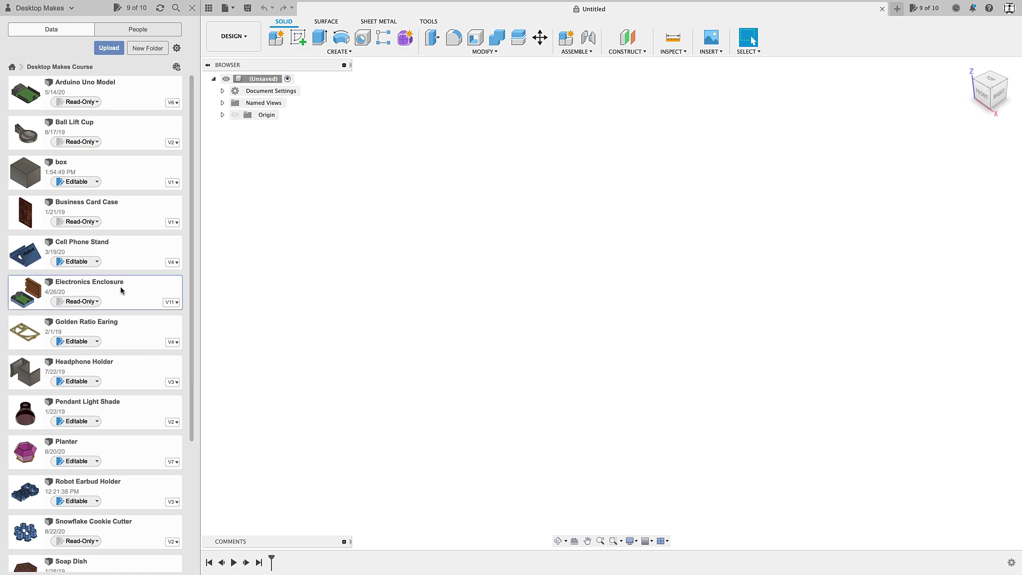
pyautogui.doubleClick(121, 290)
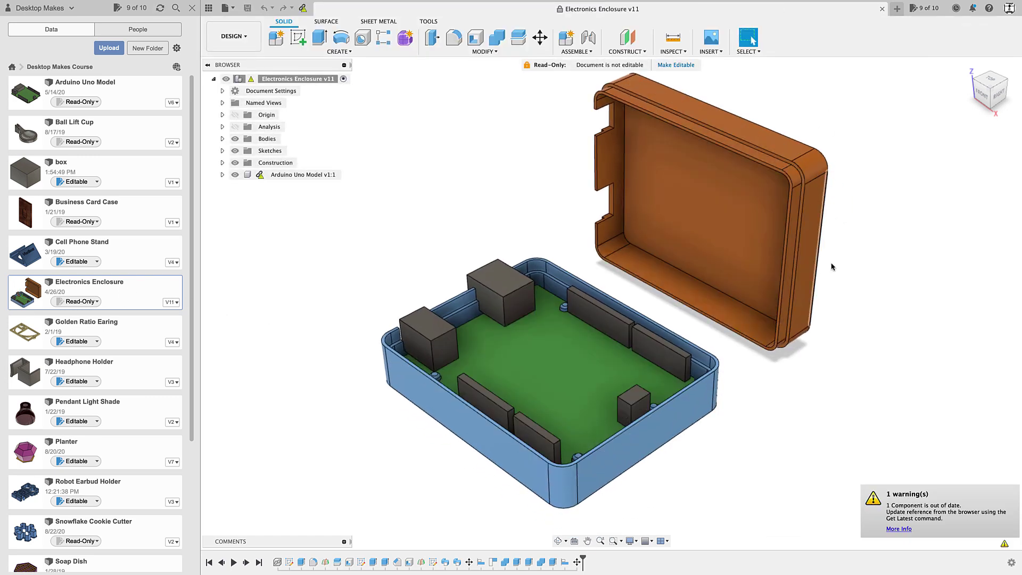
pyautogui.click(559, 372)
pyautogui.click(377, 247)
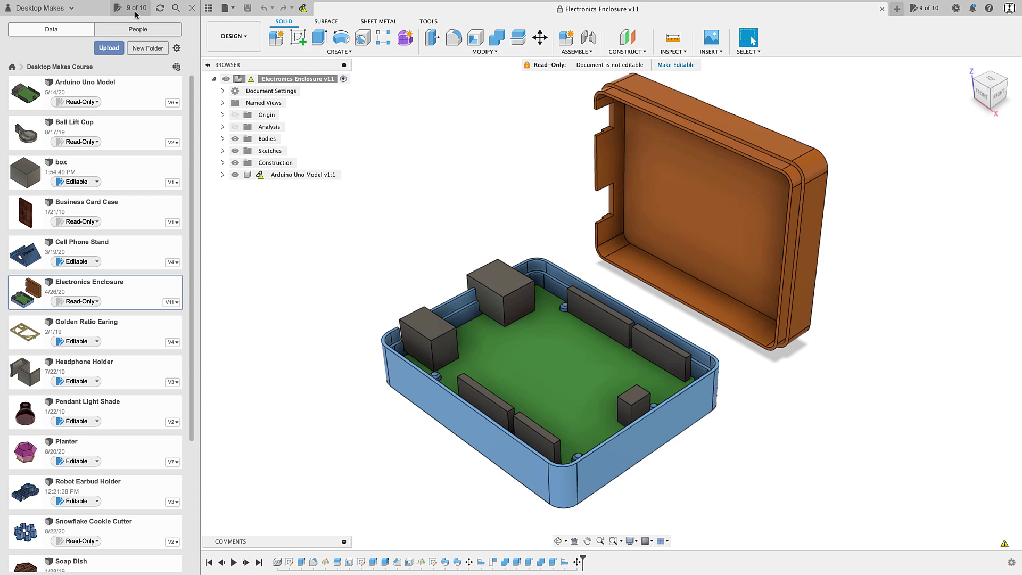
pyautogui.click(93, 142)
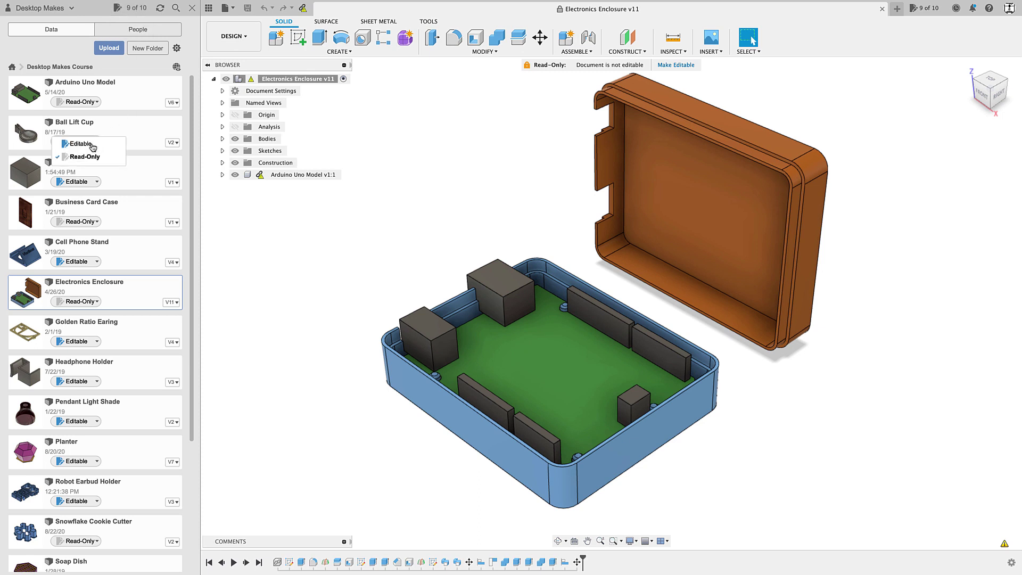
# Set Ball Lift Cup to Editable and get the latest Arduino Uno Model v6 in the enclosure.
pyautogui.click(82, 143)
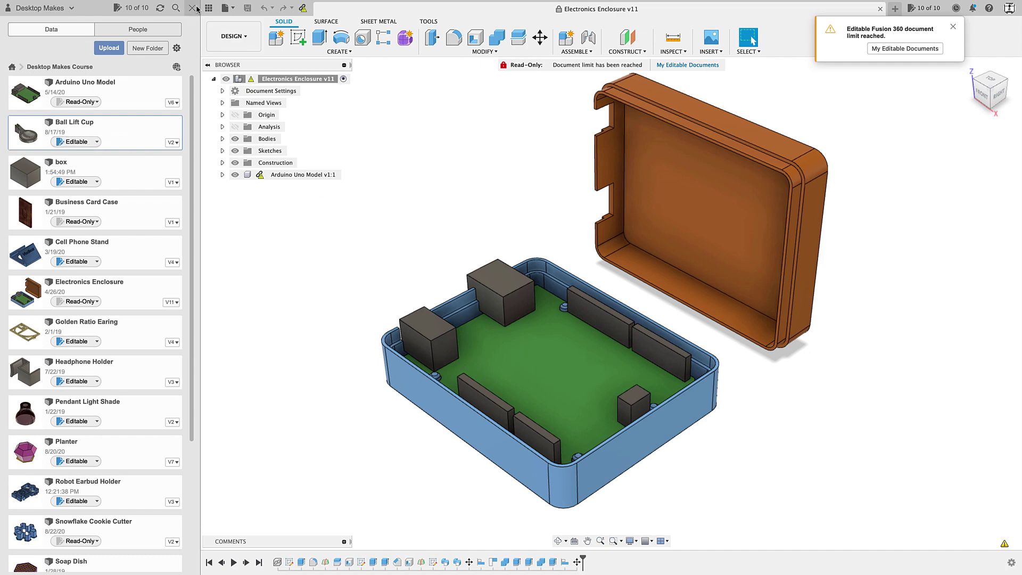
pyautogui.keyDown('shift'); pyautogui.moveTo(481, 264); pyautogui.dragTo(446, 225, button='middle'); pyautogui.keyUp('shift')
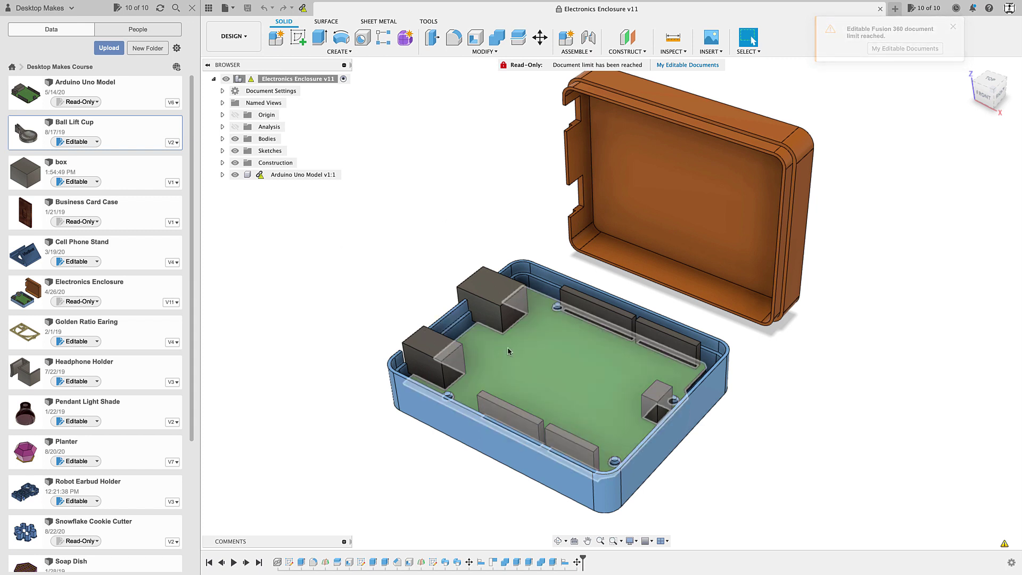
pyautogui.moveTo(266, 182)
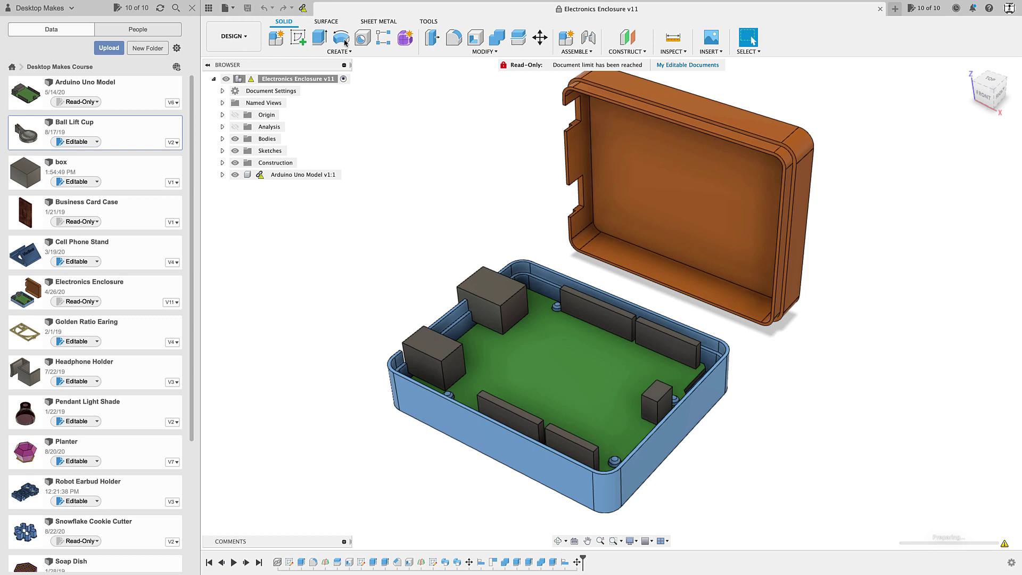
pyautogui.click(303, 9)
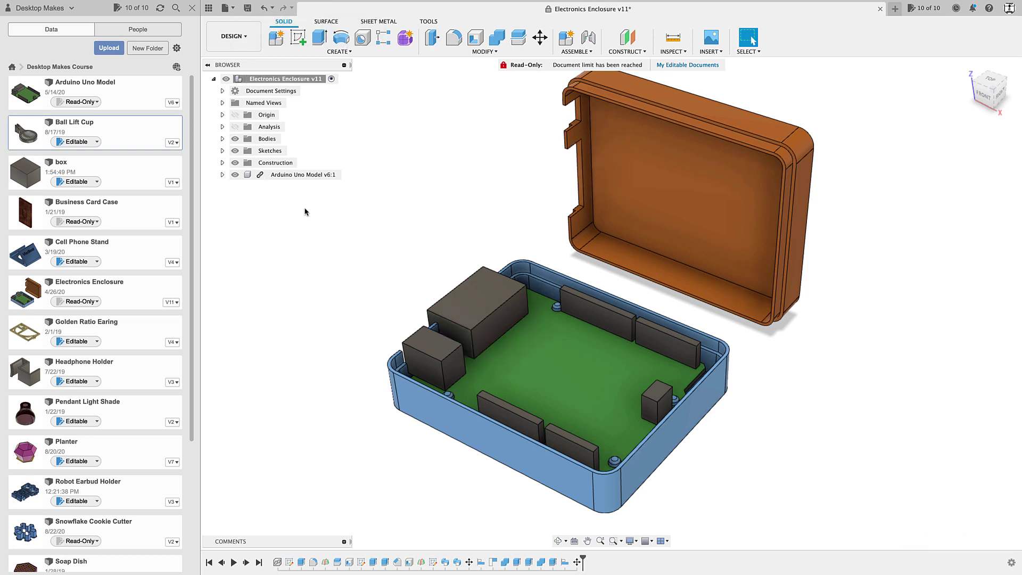
# In Arduino Uno Model, extrude the large block's top face 18 mm with E18.
pyautogui.doubleClick(114, 93)
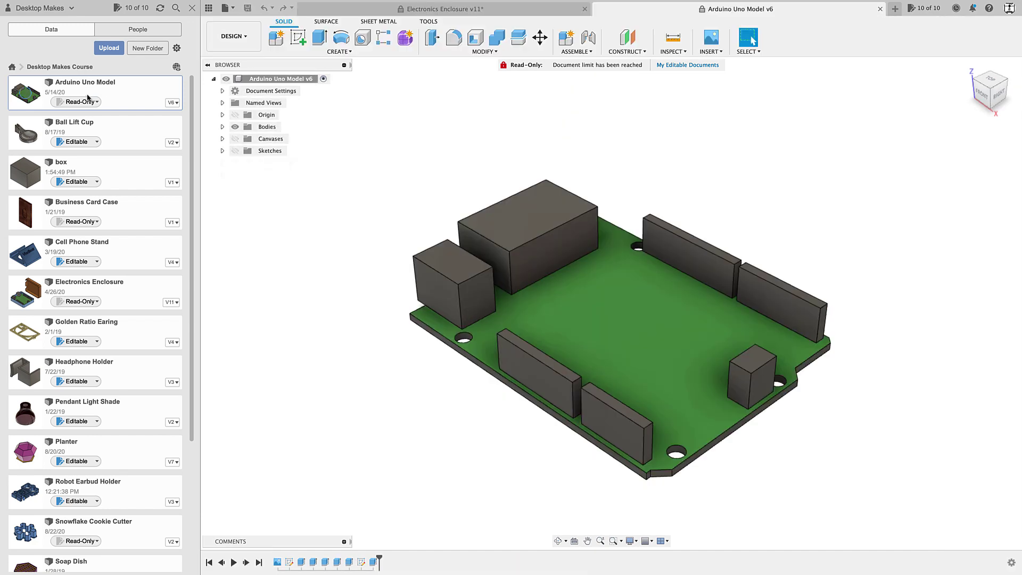
pyautogui.click(514, 221)
pyautogui.write('e')
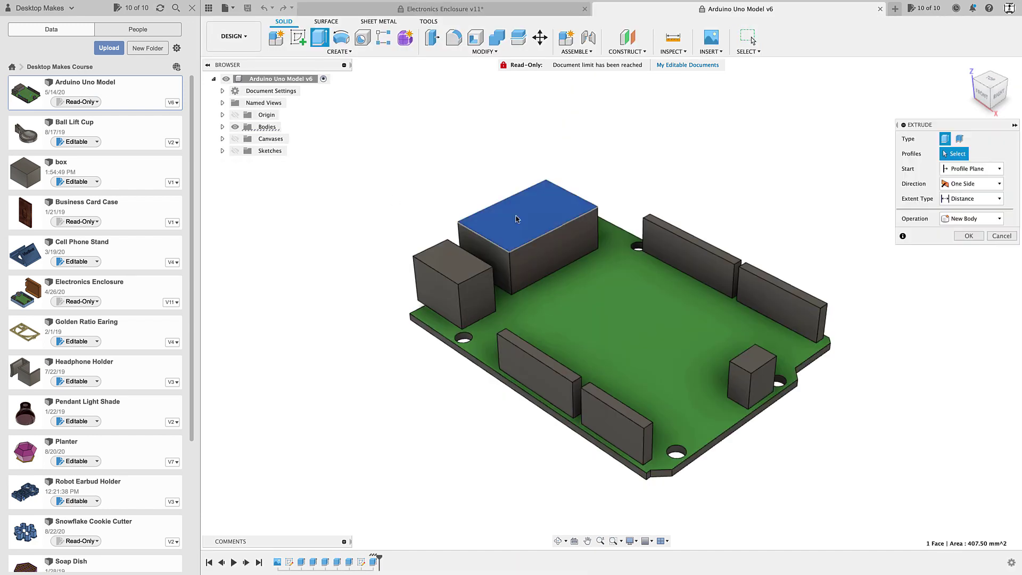
pyautogui.write('18')
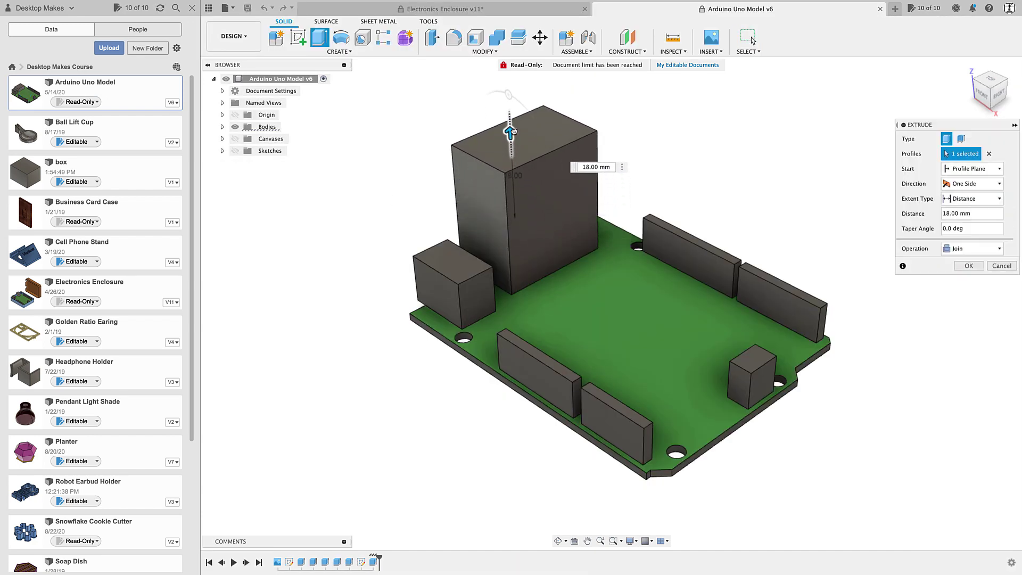
pyautogui.click(969, 266)
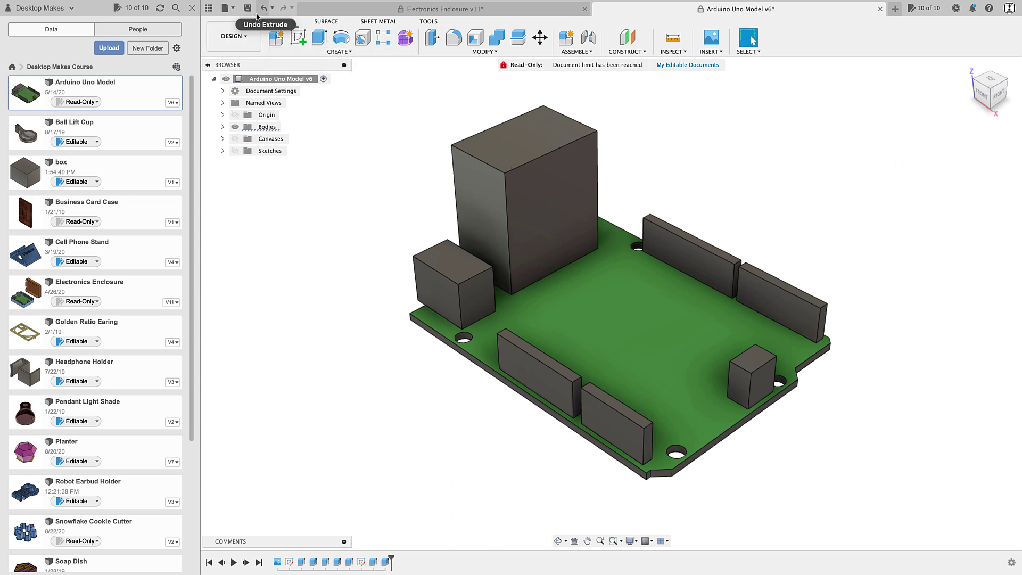
# Attempt to save the taller board, dismiss the document-limit notice, and return to Electronics Enclosure.
pyautogui.click(237, 8)
pyautogui.click(248, 9)
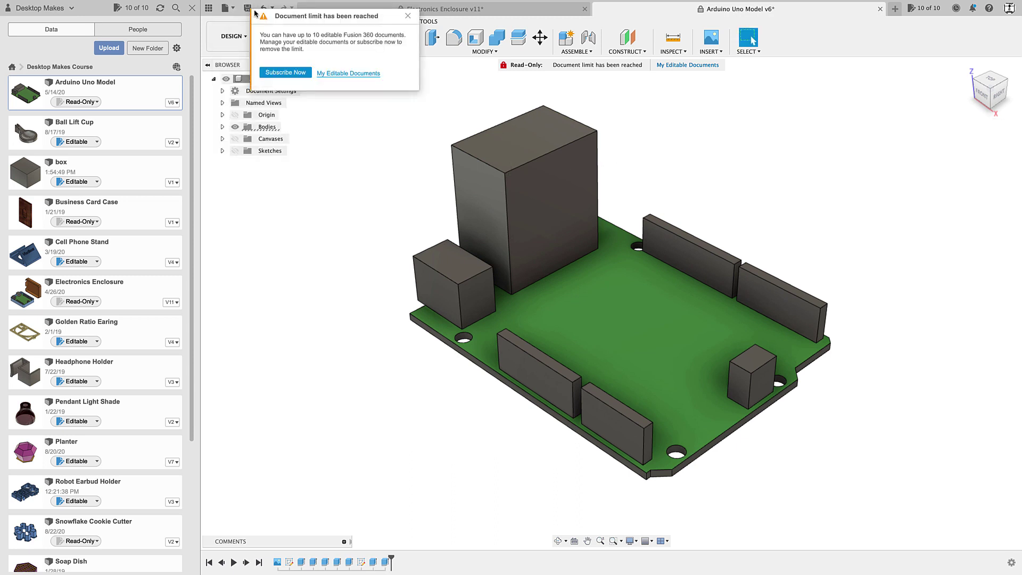
pyautogui.click(408, 16)
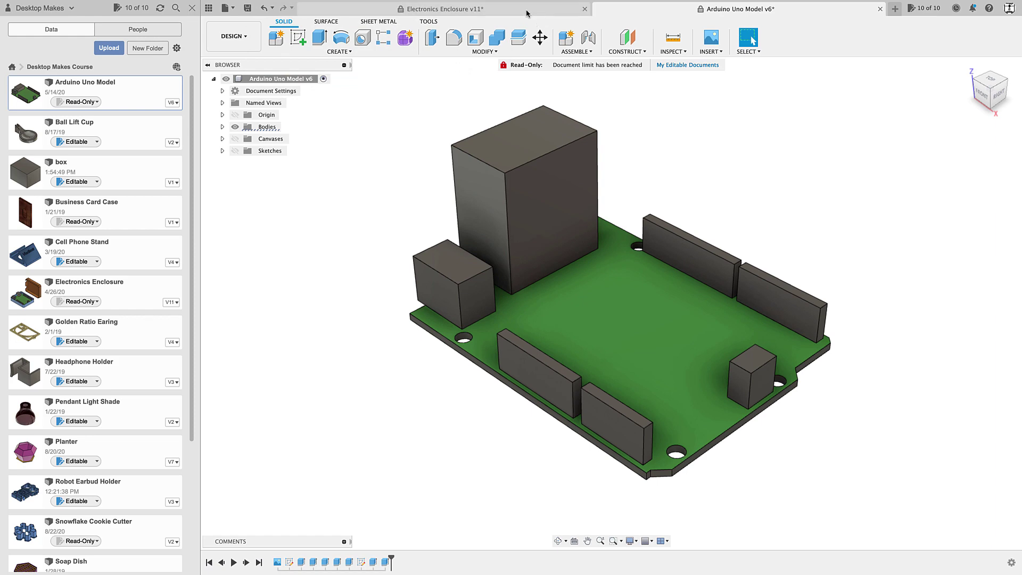
pyautogui.click(479, 9)
pyautogui.scroll(-1, 362, 176)
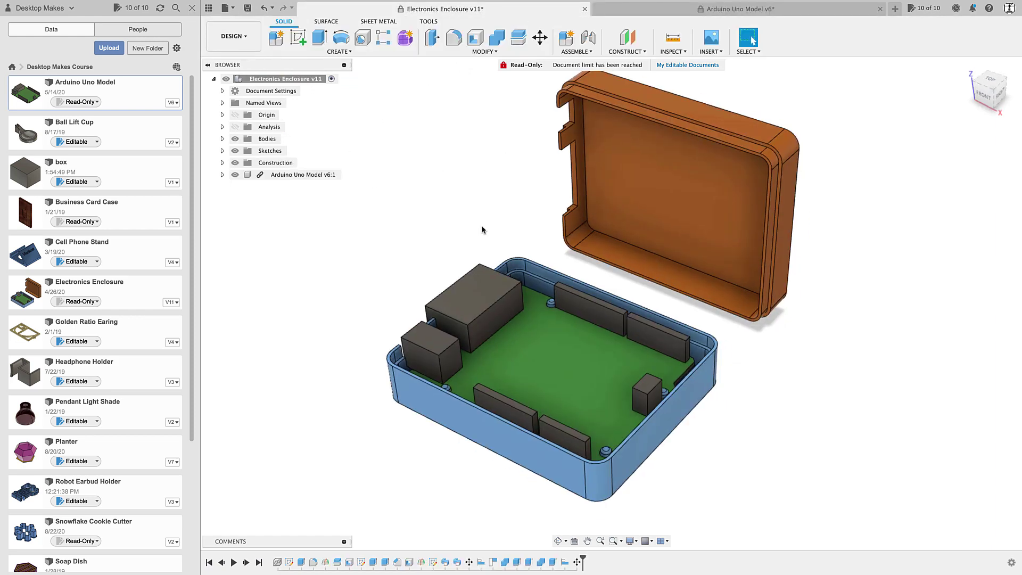
pyautogui.keyDown('shift'); pyautogui.moveTo(459, 340); pyautogui.dragTo(471, 337, button='middle'); pyautogui.keyUp('shift')
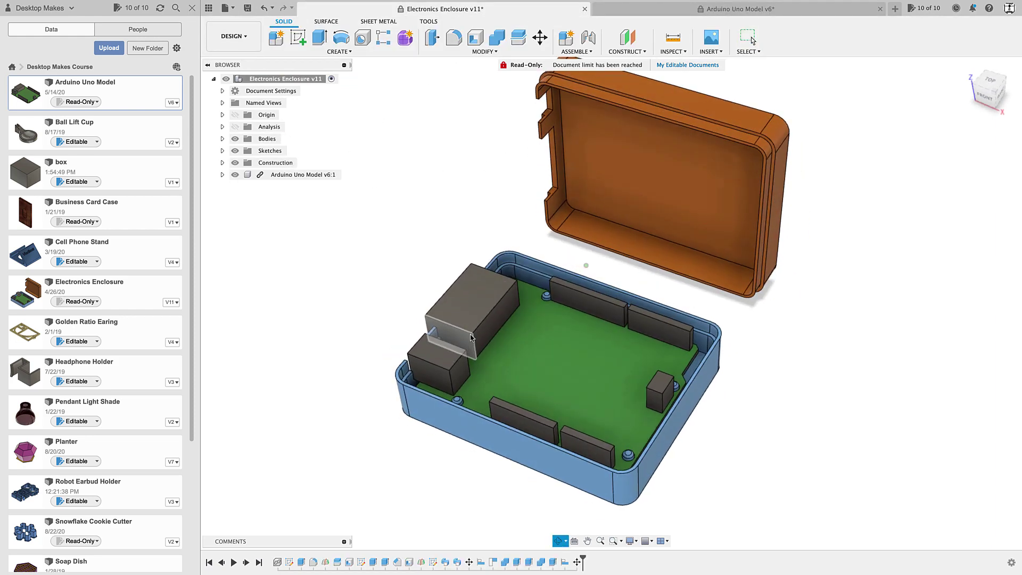
# Set Ball Lift Cup back to Read-Only and confirm.
pyautogui.click(94, 142)
pyautogui.click(83, 156)
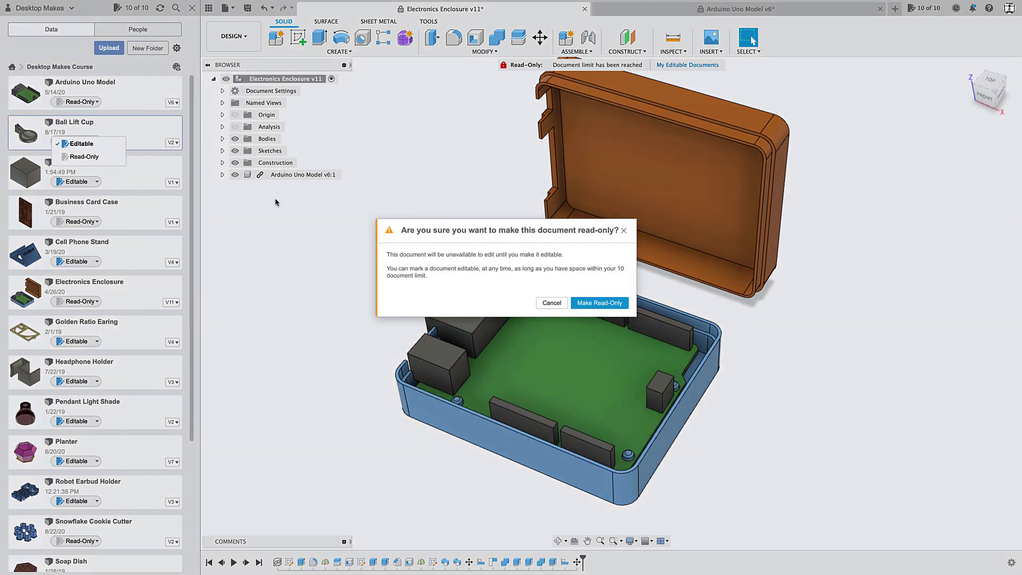
pyautogui.click(599, 302)
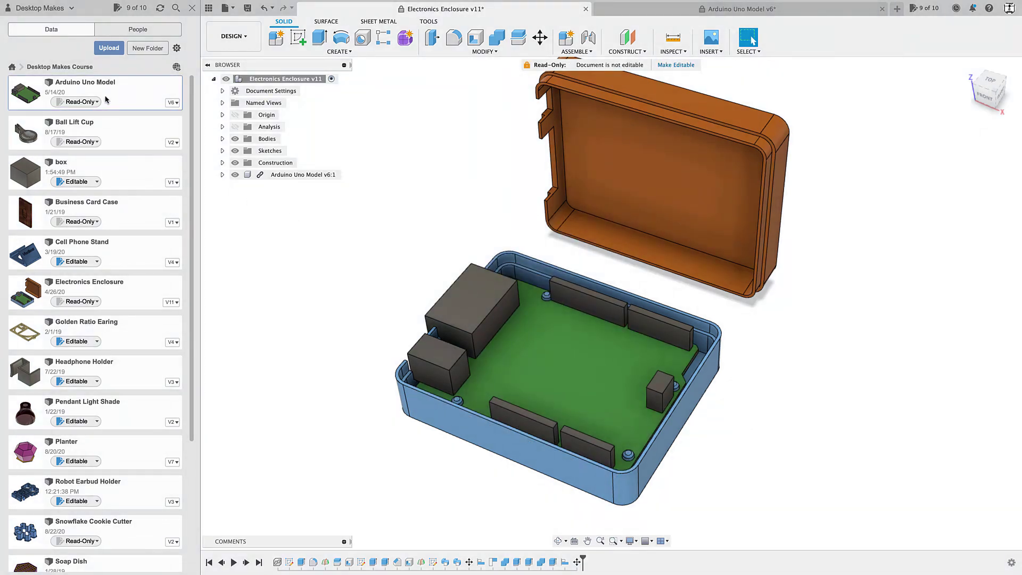
# Save the edited Arduino Uno Model as a new version, then return to Electronics Enclosure.
pyautogui.click(740, 9)
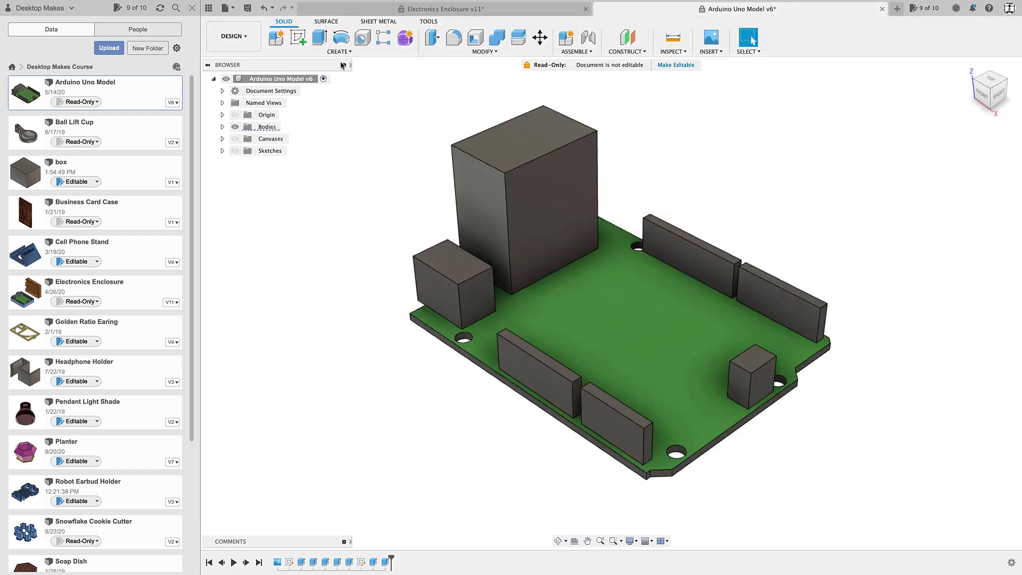
pyautogui.click(247, 8)
pyautogui.click(515, 294)
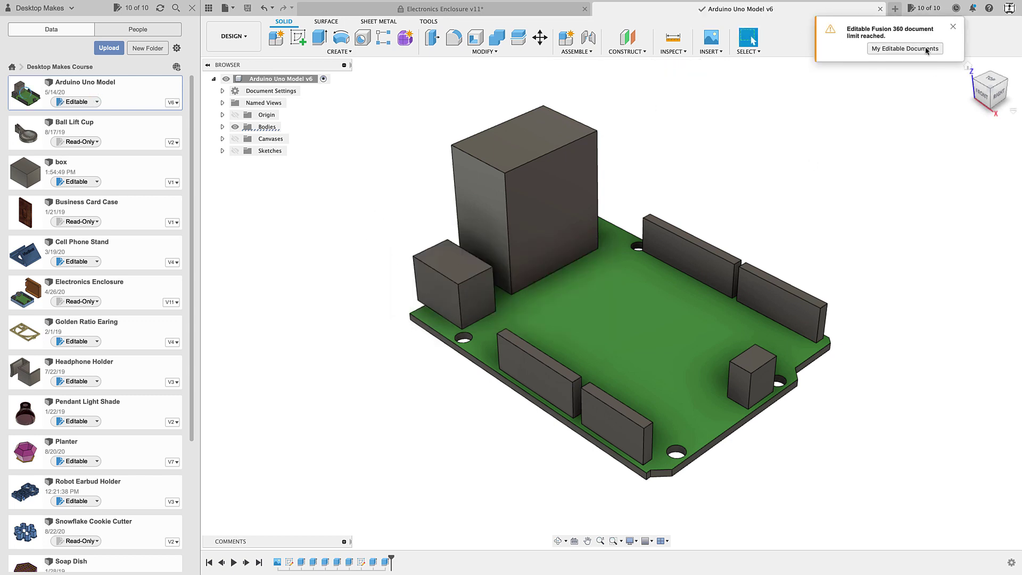
pyautogui.click(521, 9)
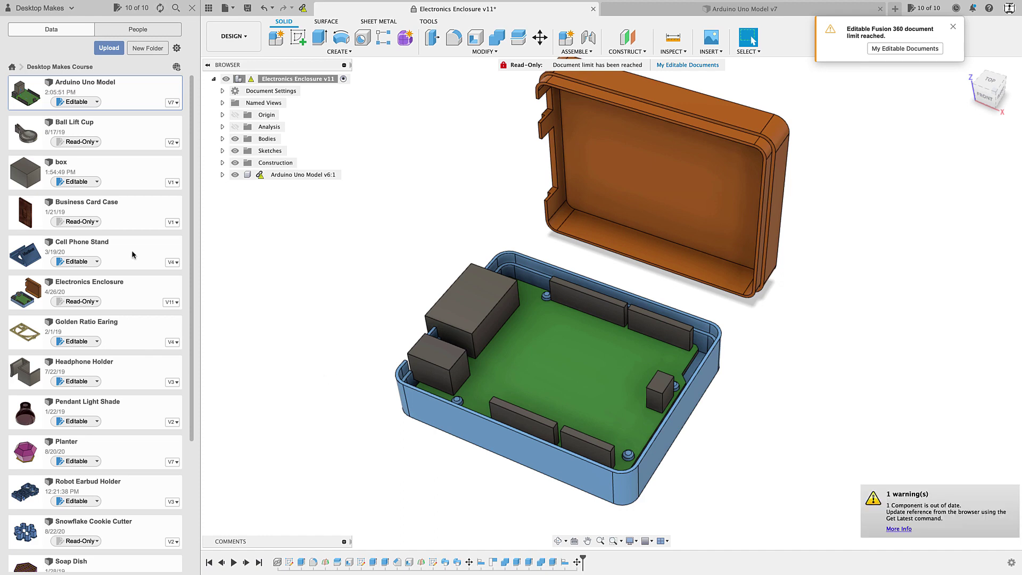
# Update the enclosure's Arduino Uno Model reference to v7 and orbit to inspect the taller block.
pyautogui.scroll(-3, 128, 263)
pyautogui.scroll(3, 127, 266)
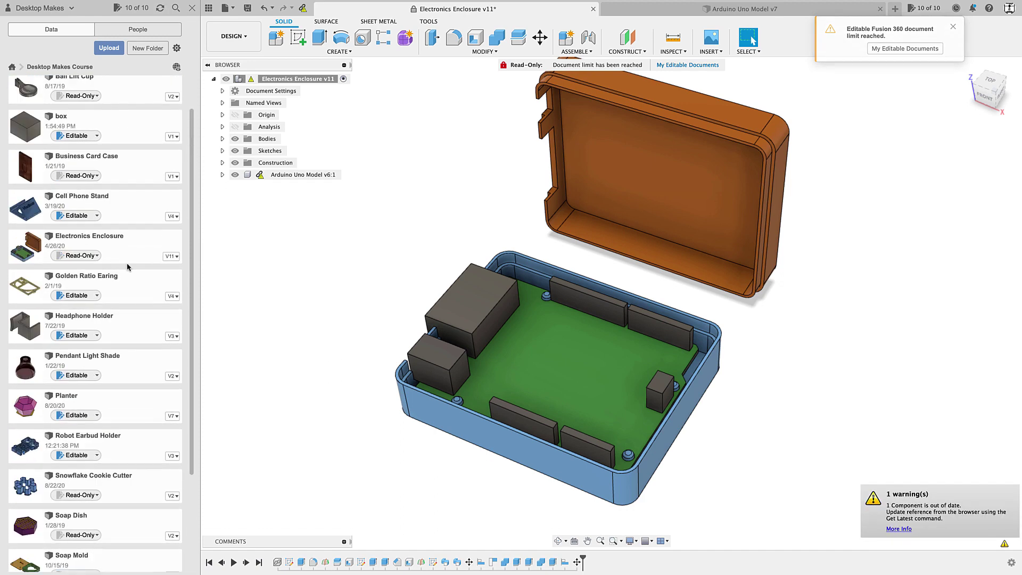
pyautogui.click(117, 303)
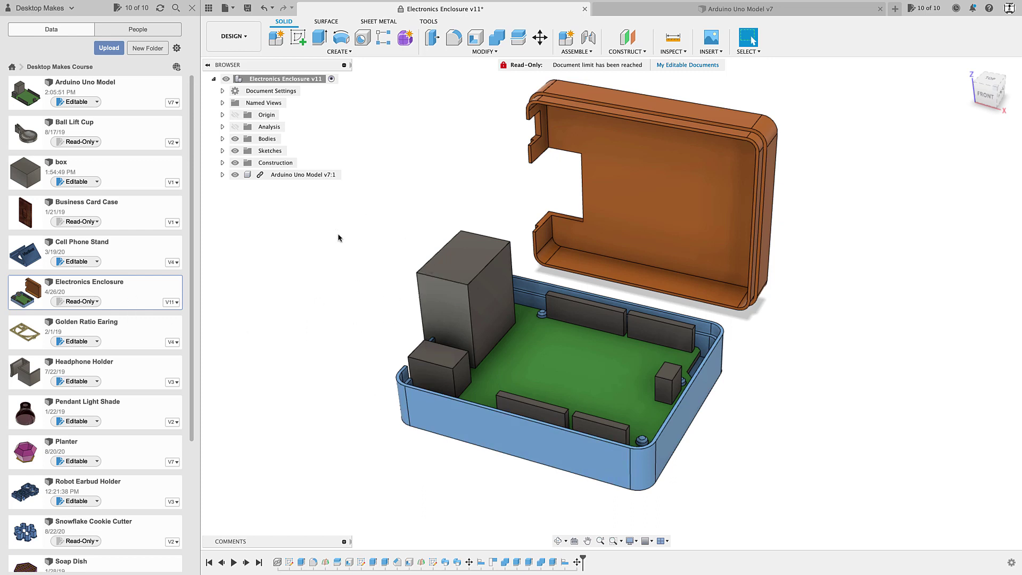
pyautogui.click(581, 378)
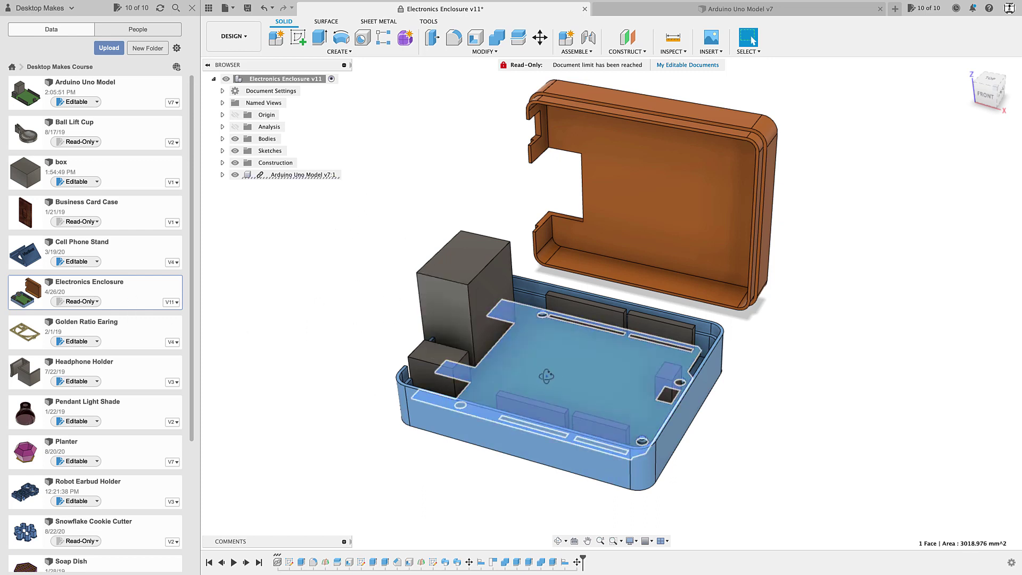
pyautogui.keyDown('shift'); pyautogui.moveTo(546, 376); pyautogui.dragTo(363, 347, button='middle'); pyautogui.keyUp('shift')
pyautogui.click(319, 248)
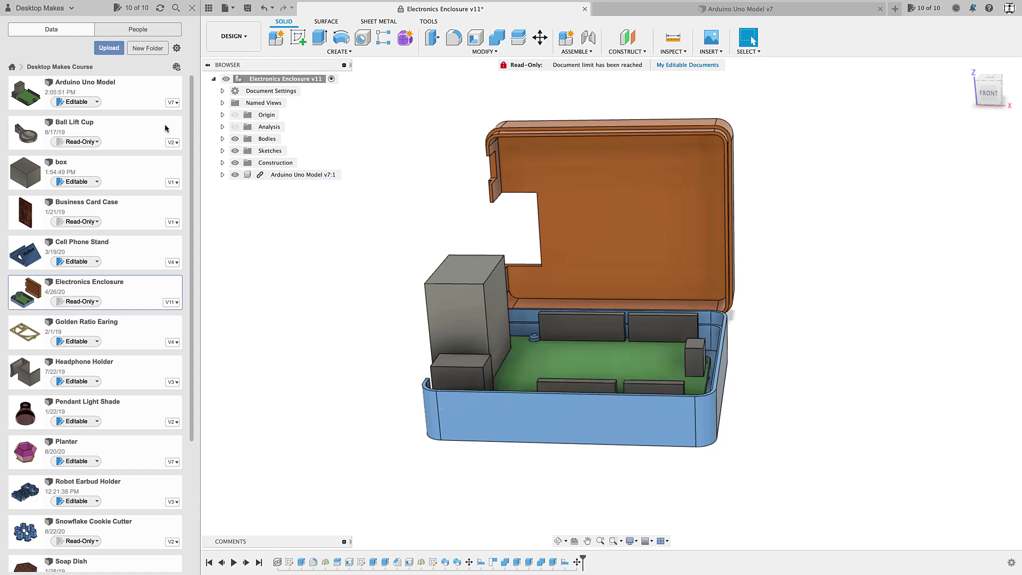
pyautogui.keyDown('shift'); pyautogui.moveTo(250, 266); pyautogui.dragTo(269, 304, button='middle'); pyautogui.keyUp('shift')
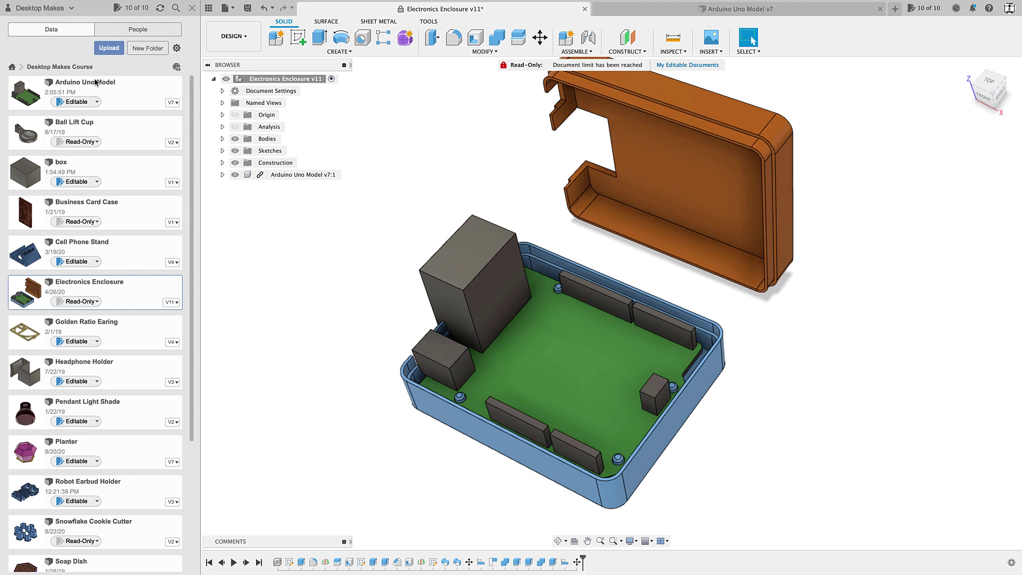
# Extrude the enclosure base's outer side face 8 mm outward as a Join.
pyautogui.keyDown('shift'); pyautogui.moveTo(604, 411); pyautogui.dragTo(671, 404, button='middle'); pyautogui.keyUp('shift')
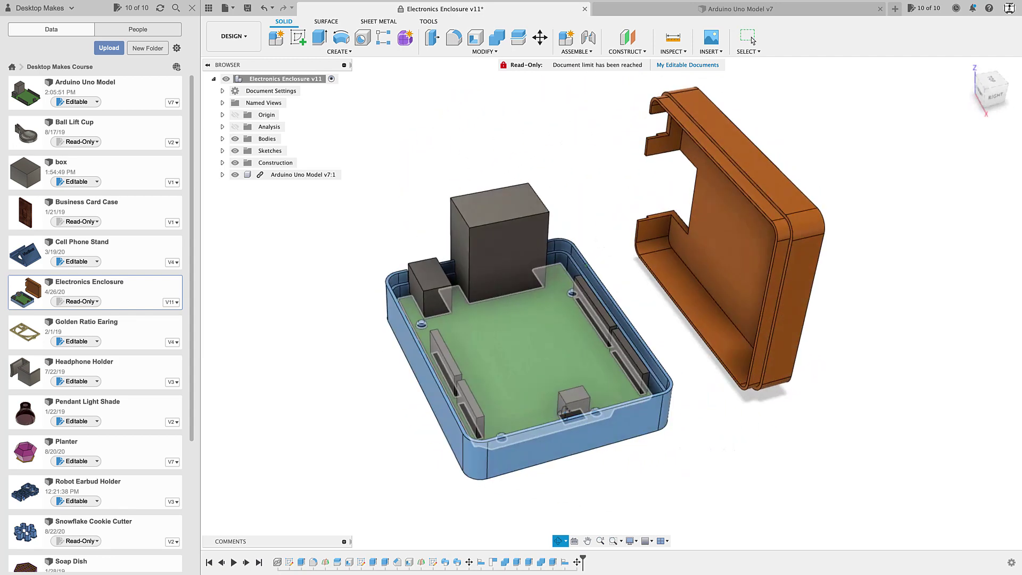
pyautogui.scroll(5, 411, 411)
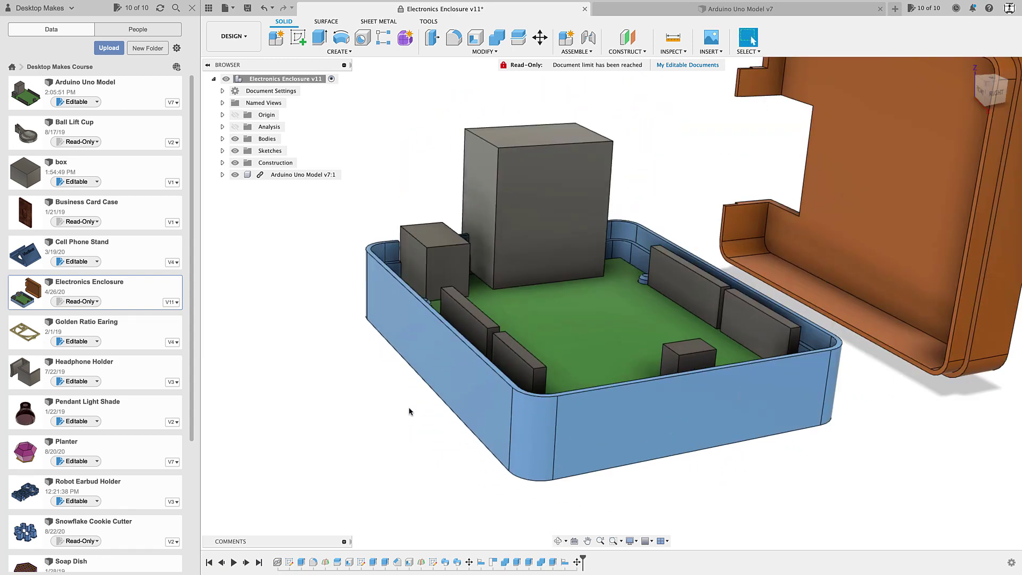
pyautogui.click(437, 366)
pyautogui.press('e')
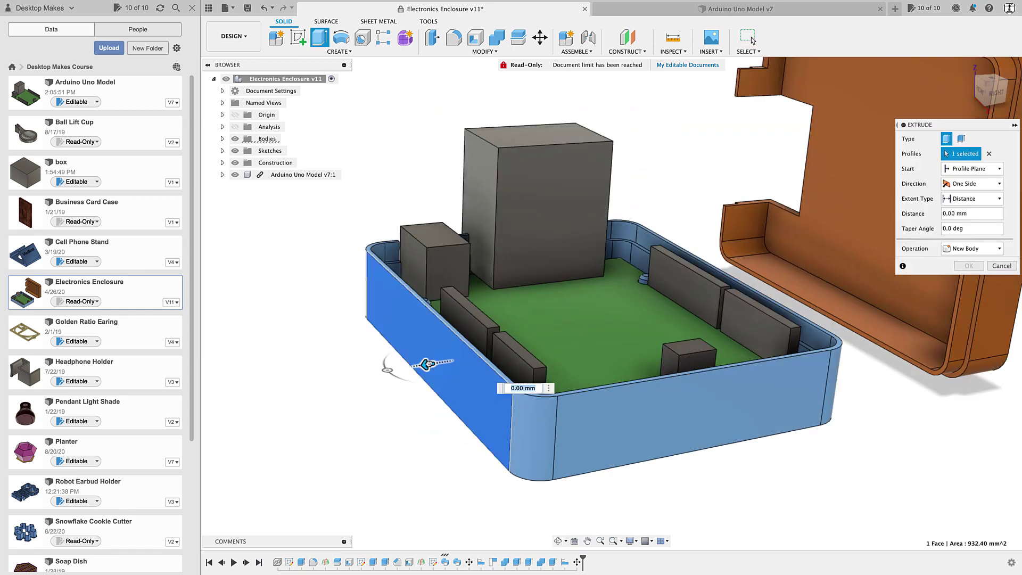
pyautogui.moveTo(427, 364); pyautogui.dragTo(382, 371)
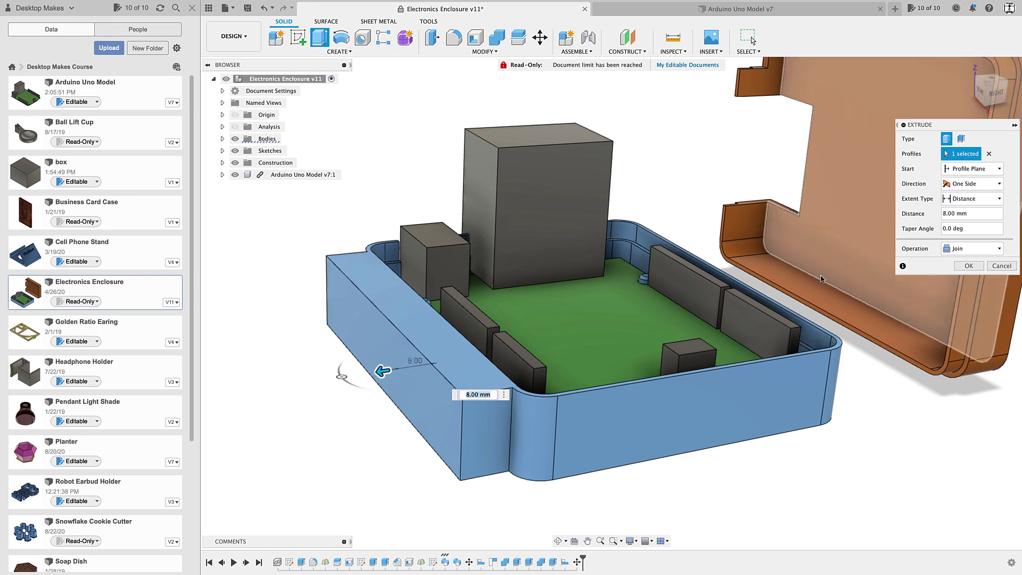
pyautogui.click(966, 266)
# Attempt to save the modified enclosure and dismiss the document-limit notice.
pyautogui.click(247, 9)
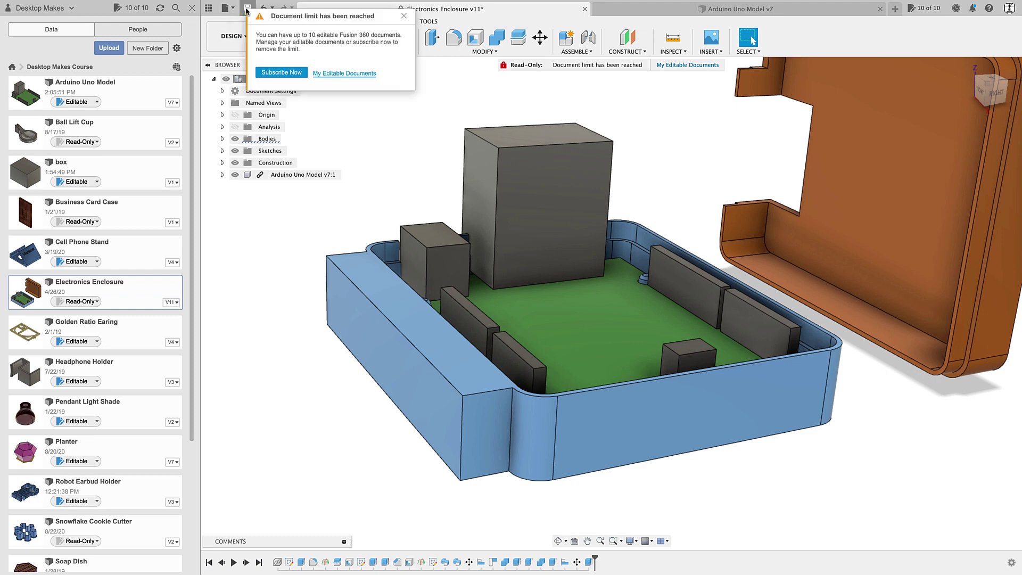
pyautogui.click(405, 19)
pyautogui.scroll(-5, 258, 253)
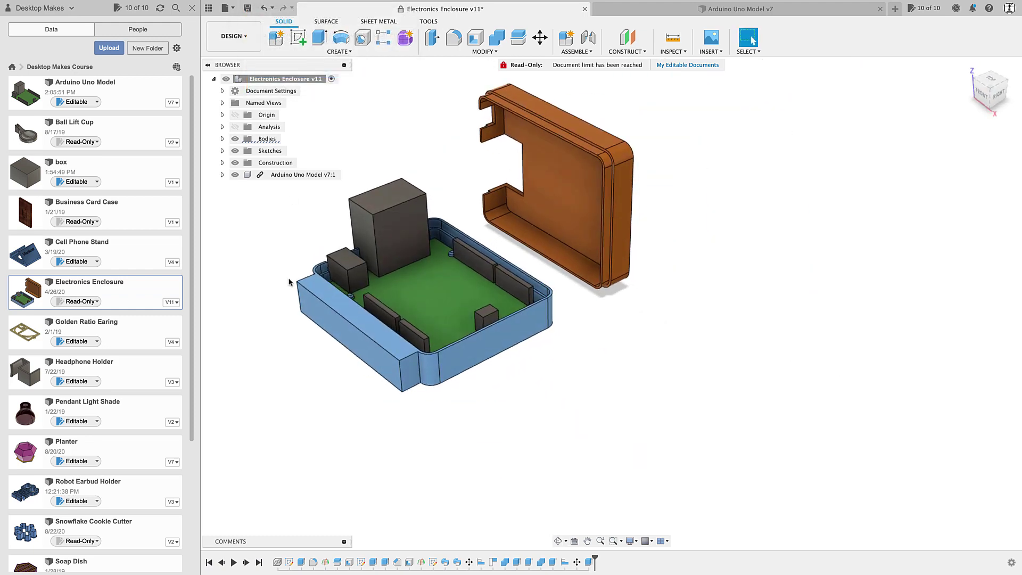
# Orbit and zoom around the enclosure to review the restored base outline.
pyautogui.keyDown('shift'); pyautogui.moveTo(298, 282); pyautogui.dragTo(615, 327, button='middle'); pyautogui.keyUp('shift')
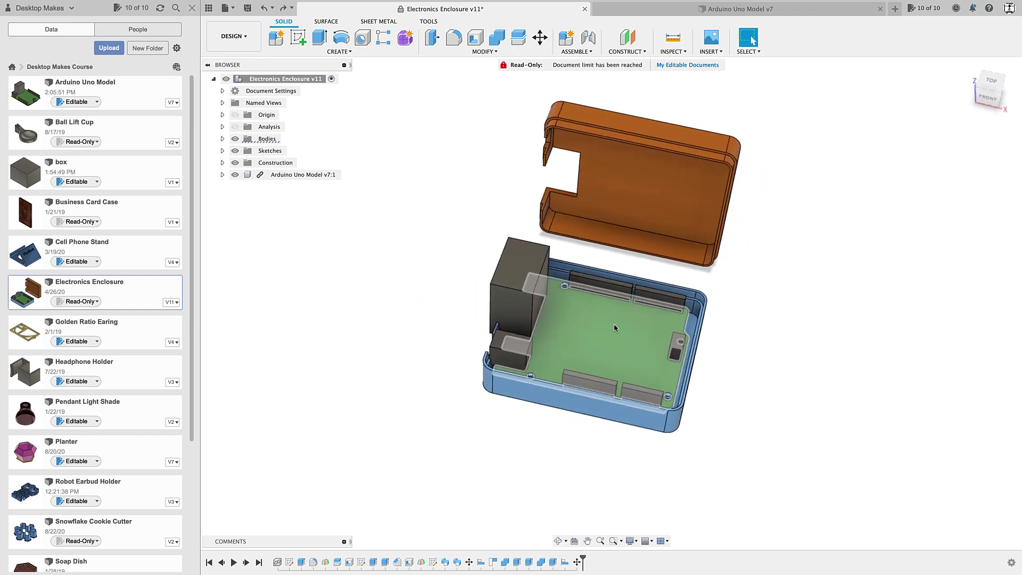
pyautogui.scroll(3, 603, 345)
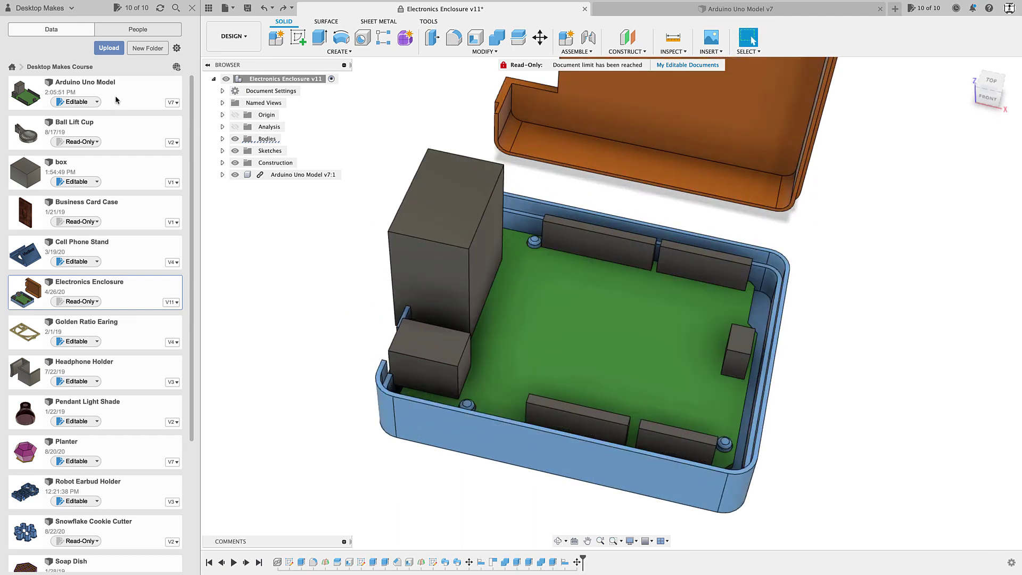
pyautogui.scroll(-3, 628, 319)
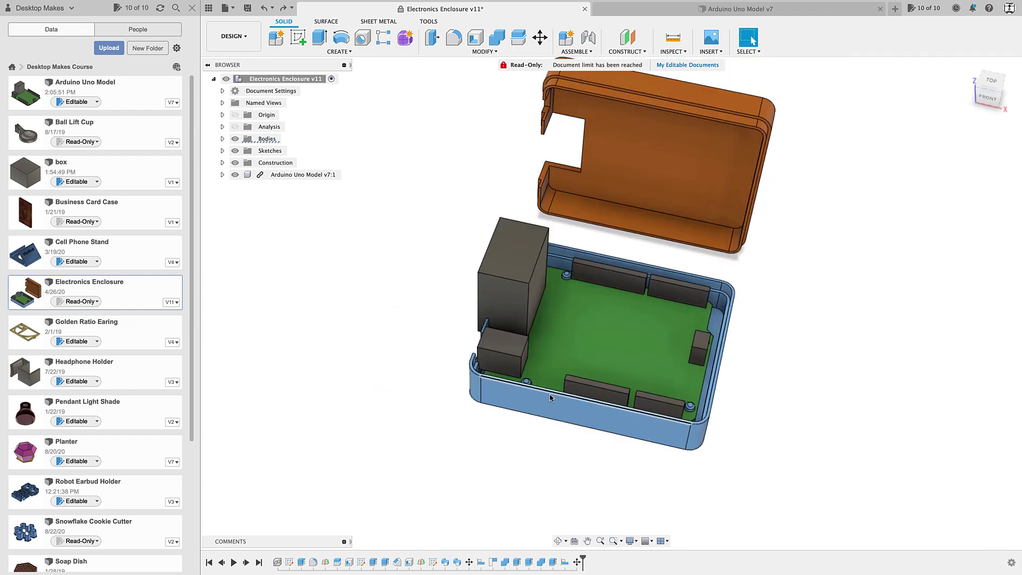
pyautogui.keyDown('shift'); pyautogui.moveTo(550, 398); pyautogui.dragTo(119, 347, button='middle'); pyautogui.keyUp('shift')
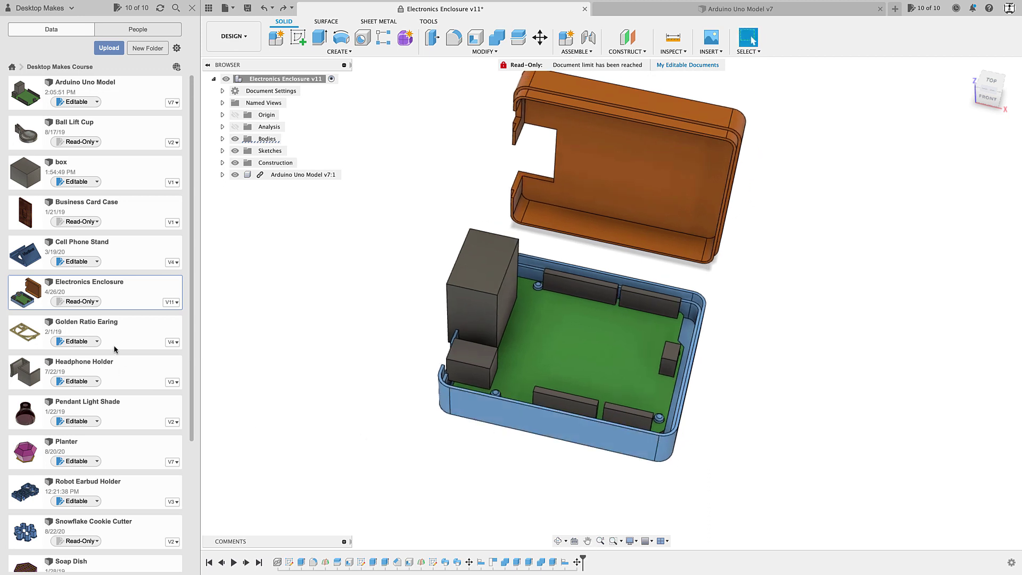
pyautogui.keyDown('shift'); pyautogui.moveTo(273, 354); pyautogui.dragTo(328, 311, button='middle'); pyautogui.keyUp('shift')
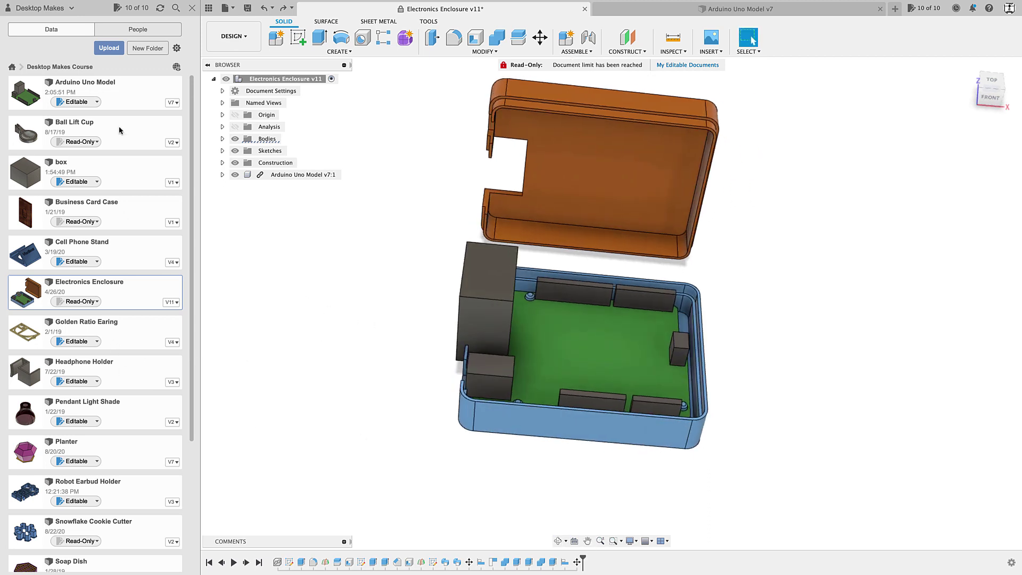